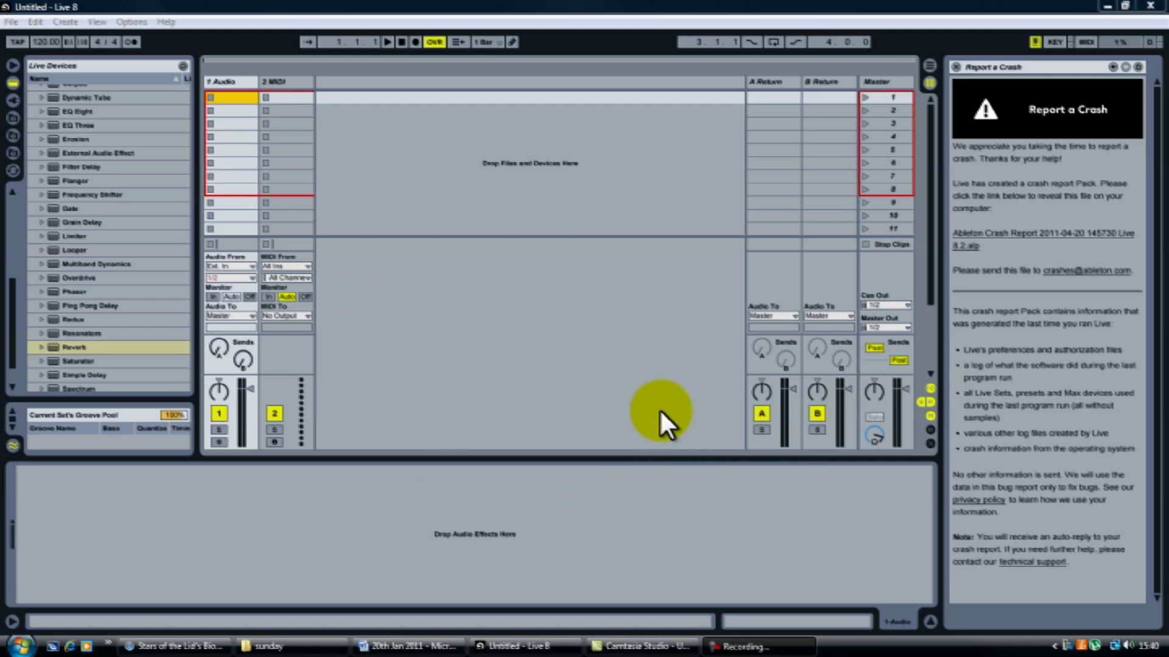
Bring the Live window into focus and select the 2 MIDI track.
left_click(534, 460)
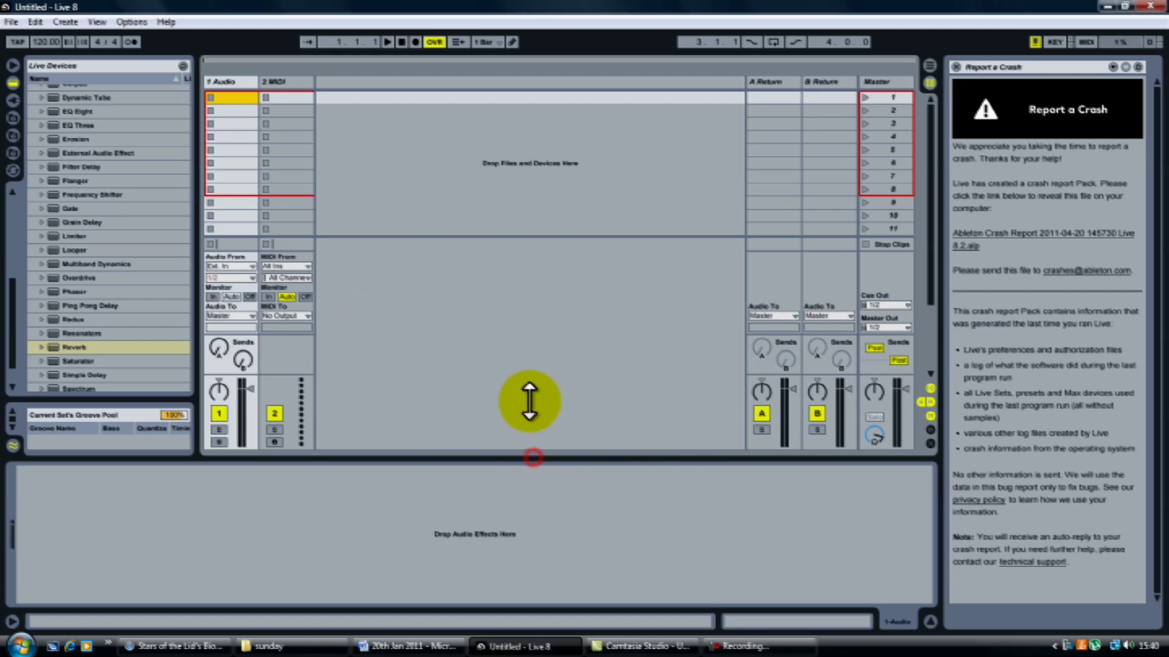
left_click(281, 82)
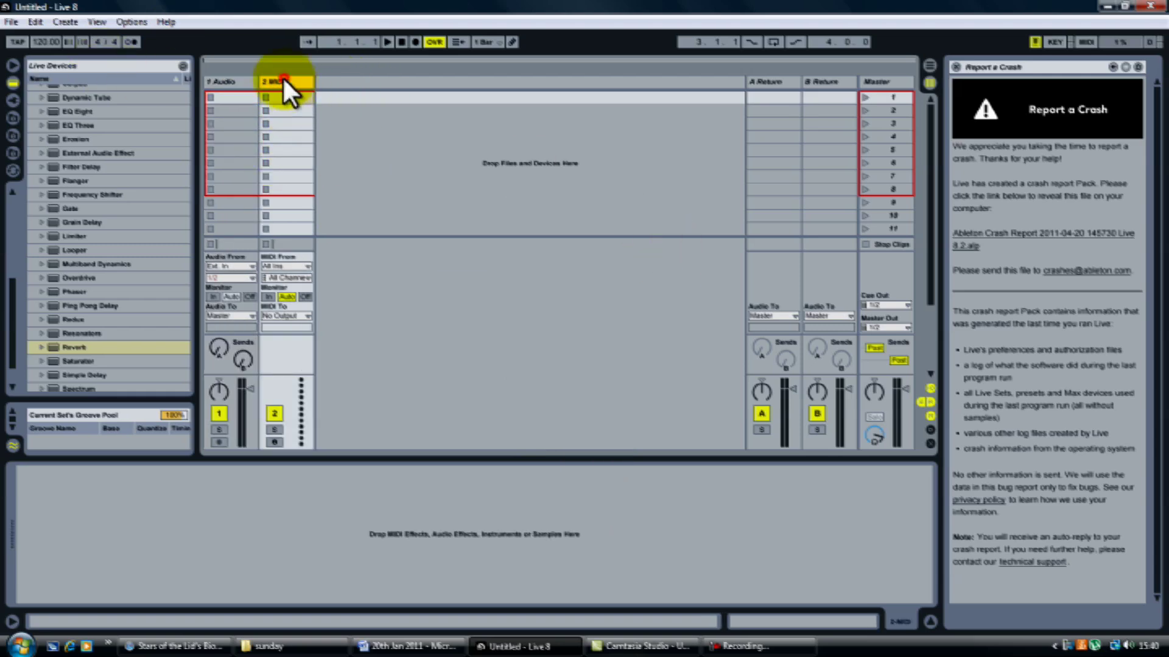
Expand Instruments and drag Simpler onto the 2 MIDI track, making it 2 Simpler.
left_click(12, 315)
left_click_drag(7, 309, 11, 221)
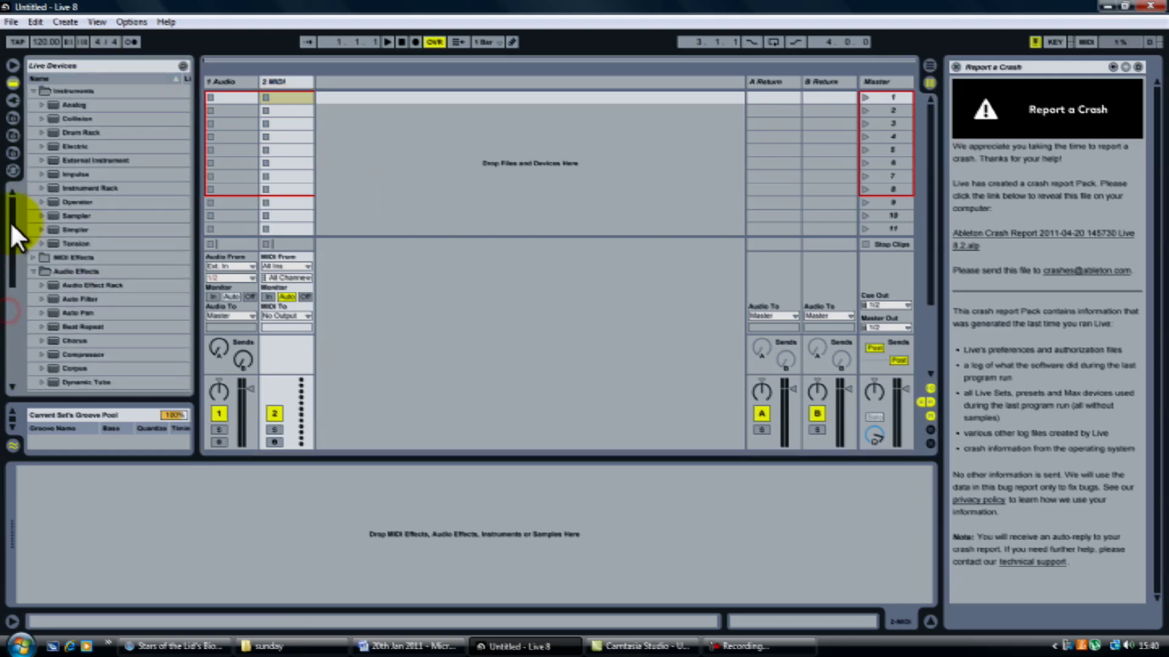
left_click(34, 92)
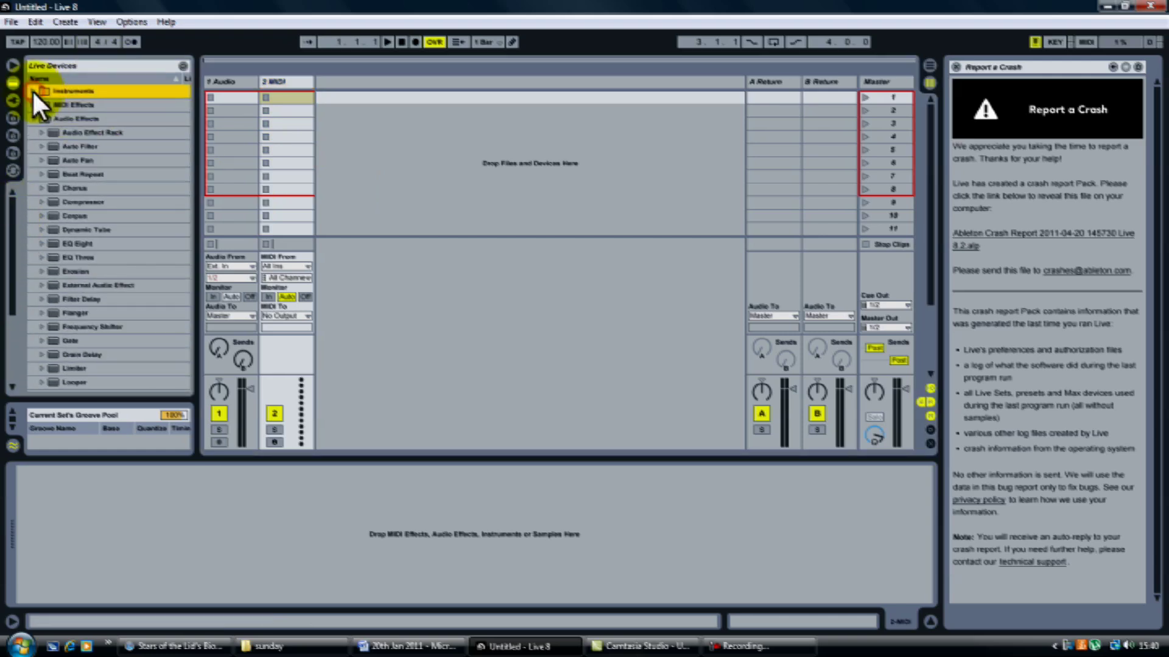
left_click(32, 92)
left_click_drag(11, 211, 4, 315)
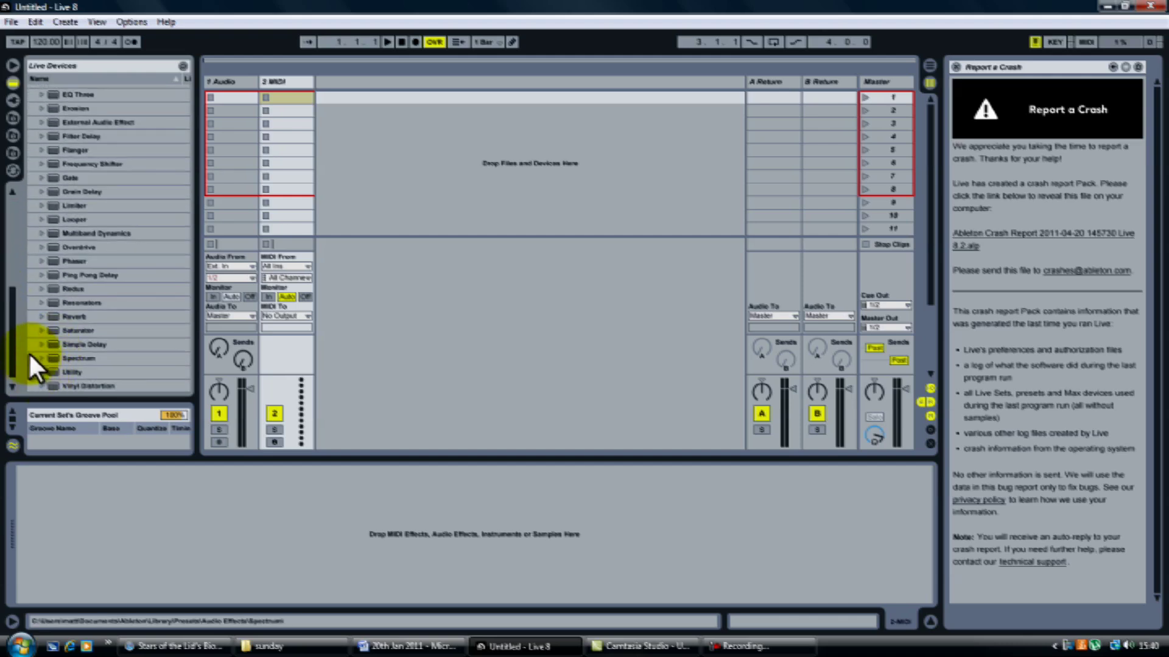
mouse_move(17, 317)
left_mouse_down()
mouse_move(14, 329)
mouse_move(14, 309)
left_mouse_up()
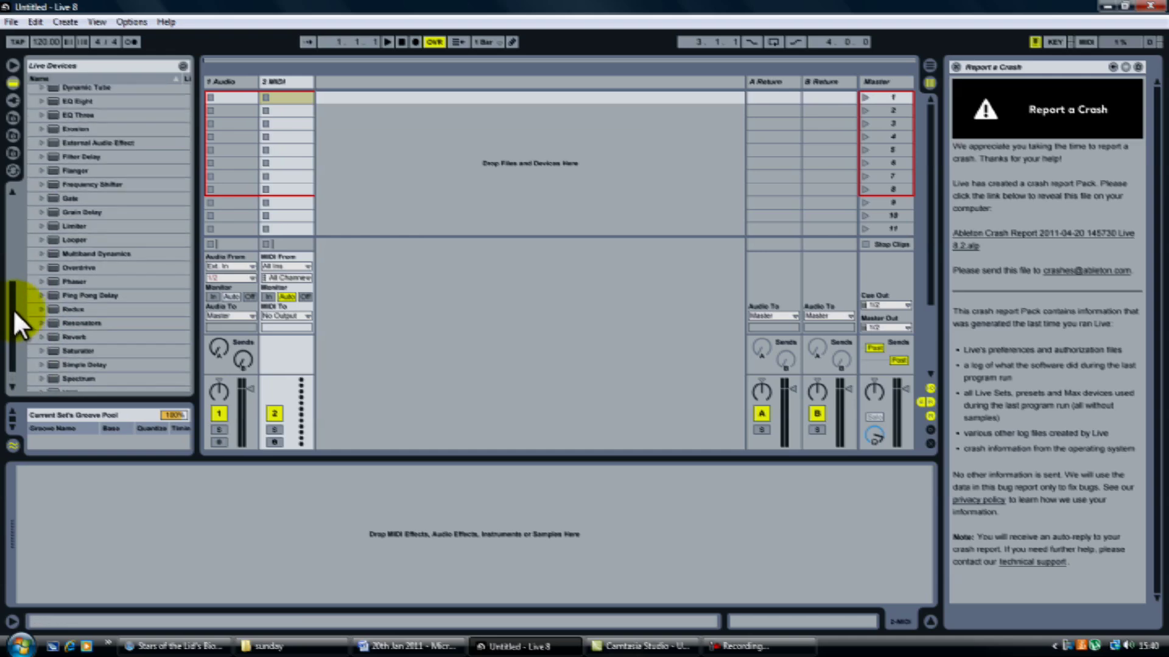
mouse_move(14, 327)
left_mouse_down()
mouse_move(16, 227)
mouse_move(308, 168)
left_mouse_up()
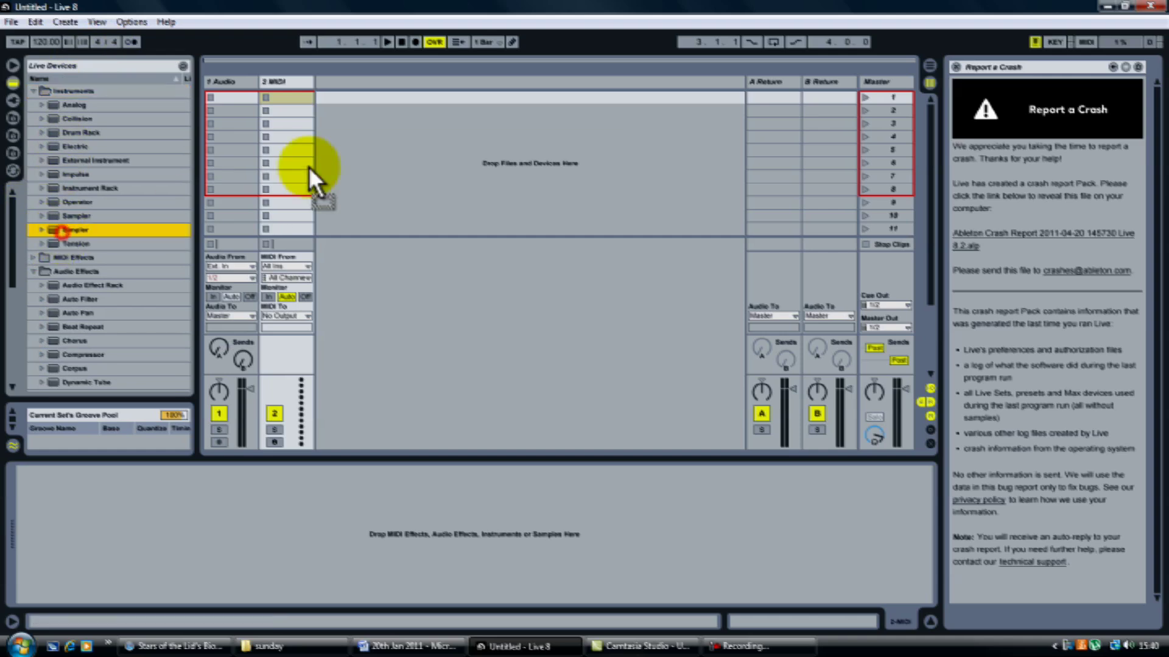
left_click_drag(275, 122, 277, 127)
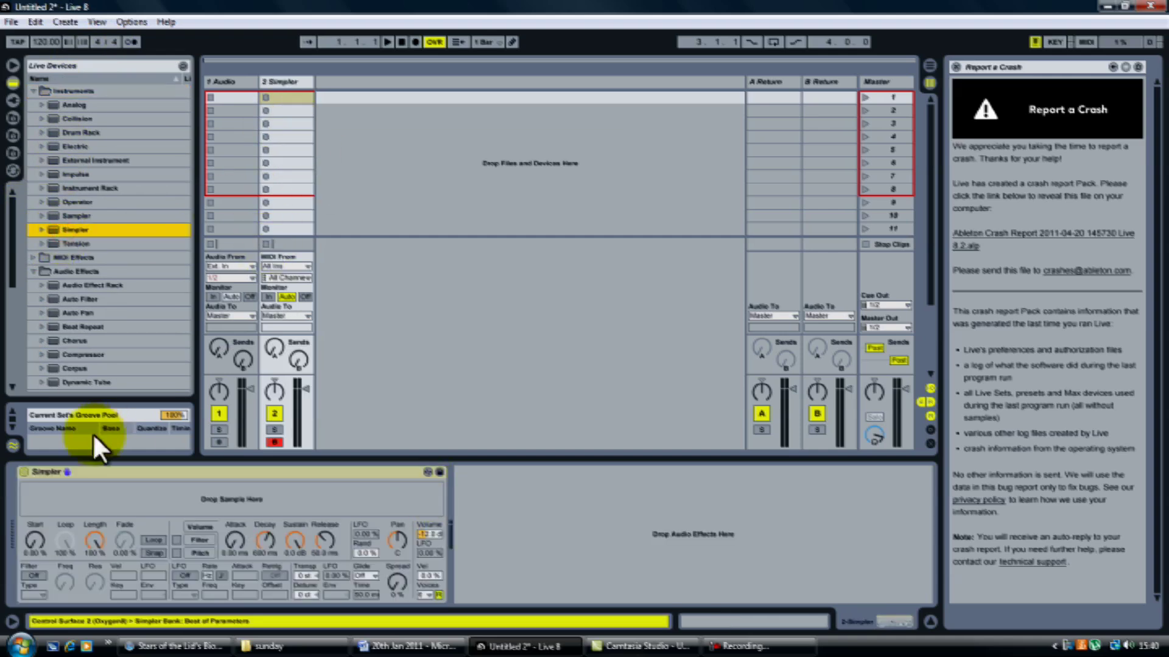
left_click(229, 471)
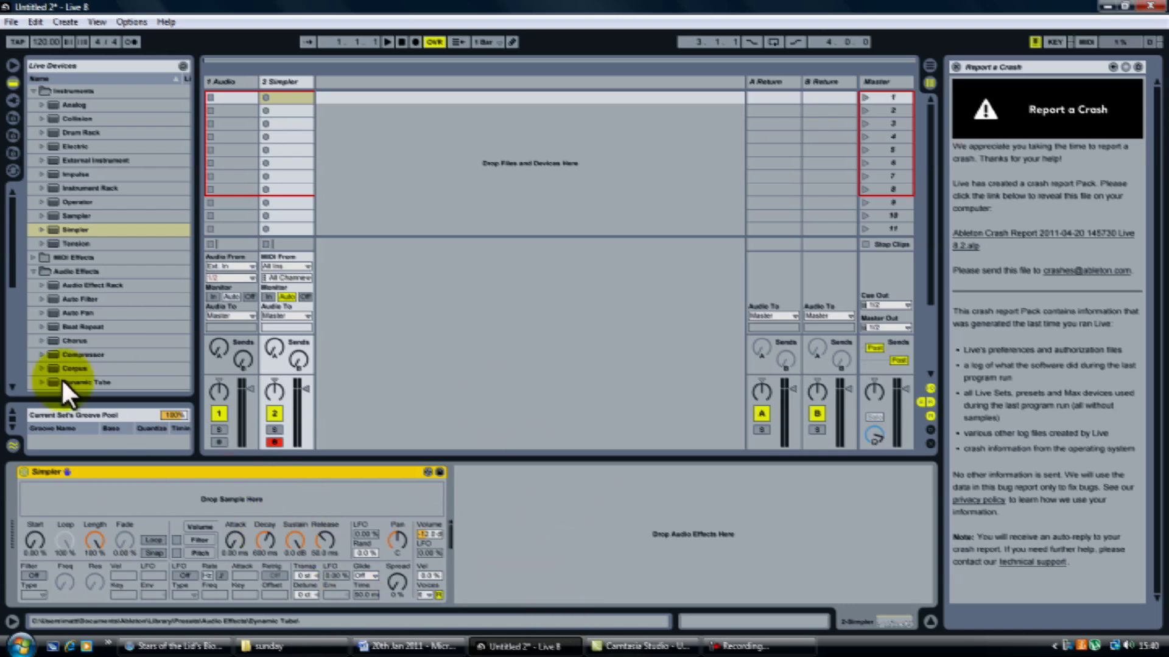
Create a MIDI clip on the Simpler track with a D3 note at its start, previewing the pitch.
double_click(302, 96)
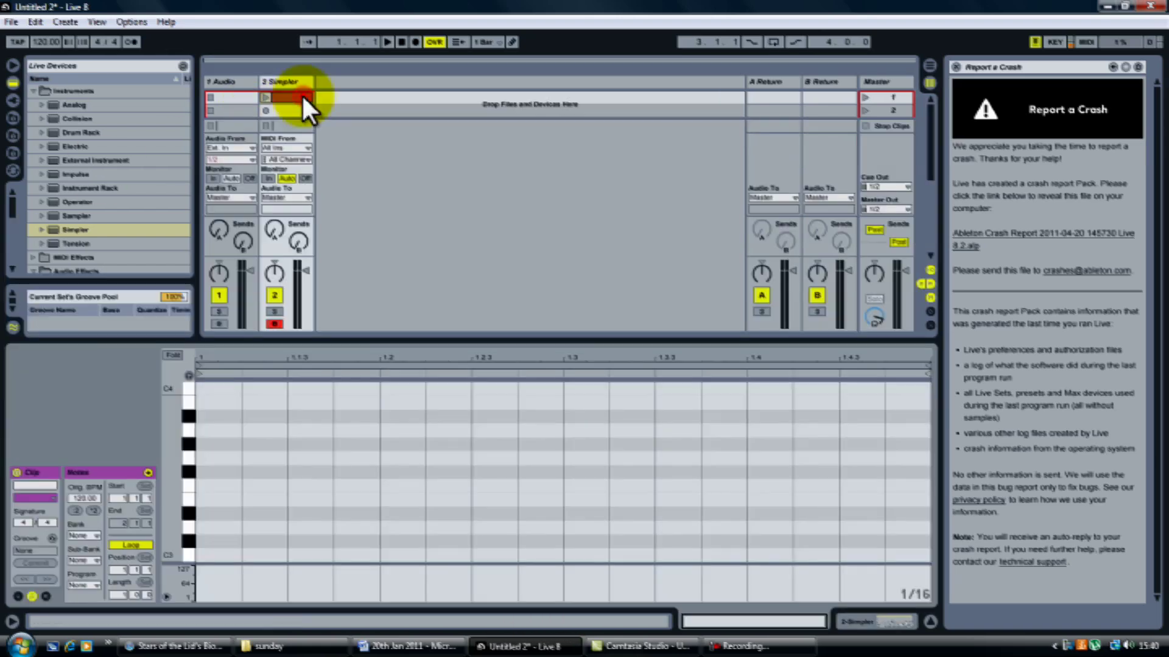
left_click_drag(359, 340, 394, 262)
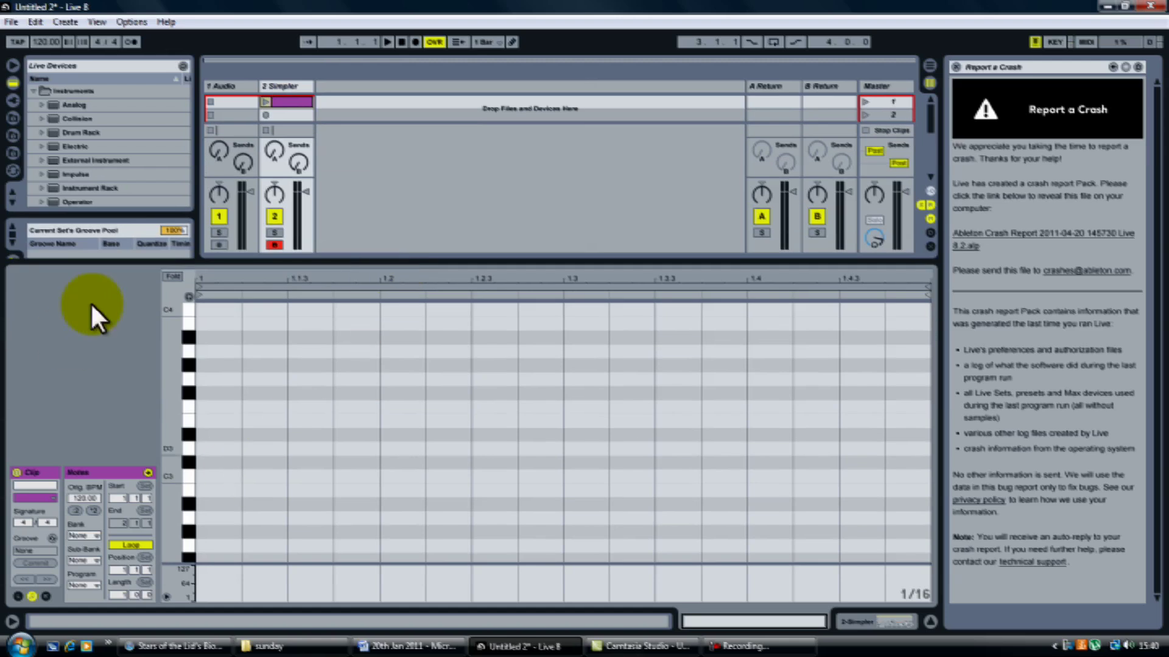
left_click(181, 443)
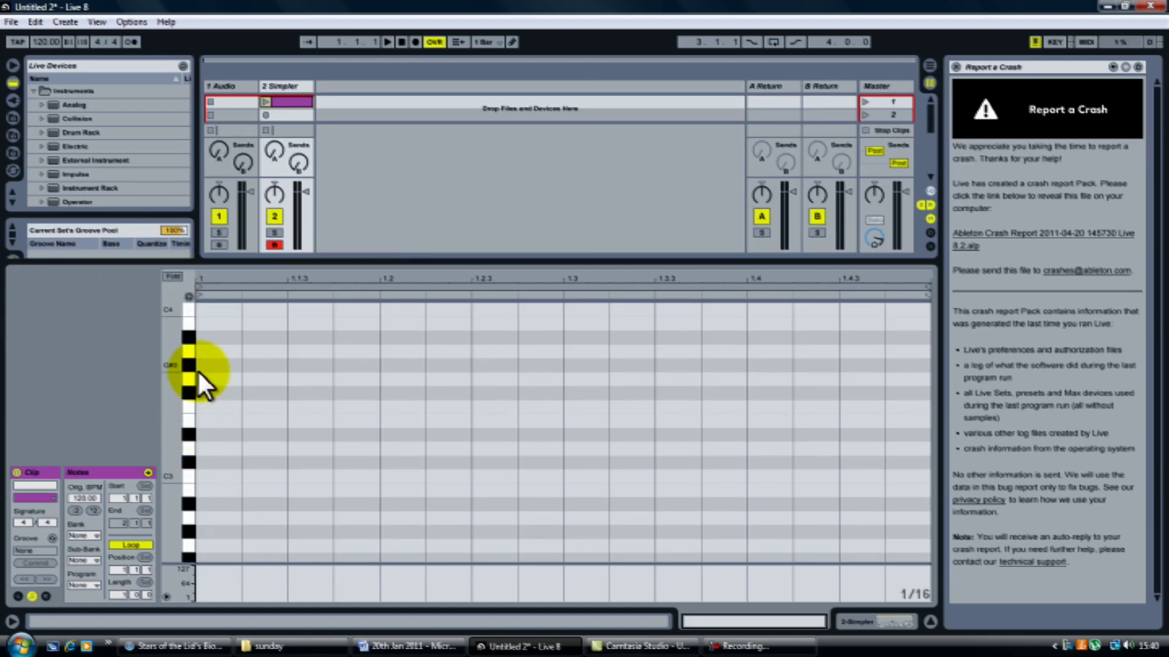
left_click(188, 443)
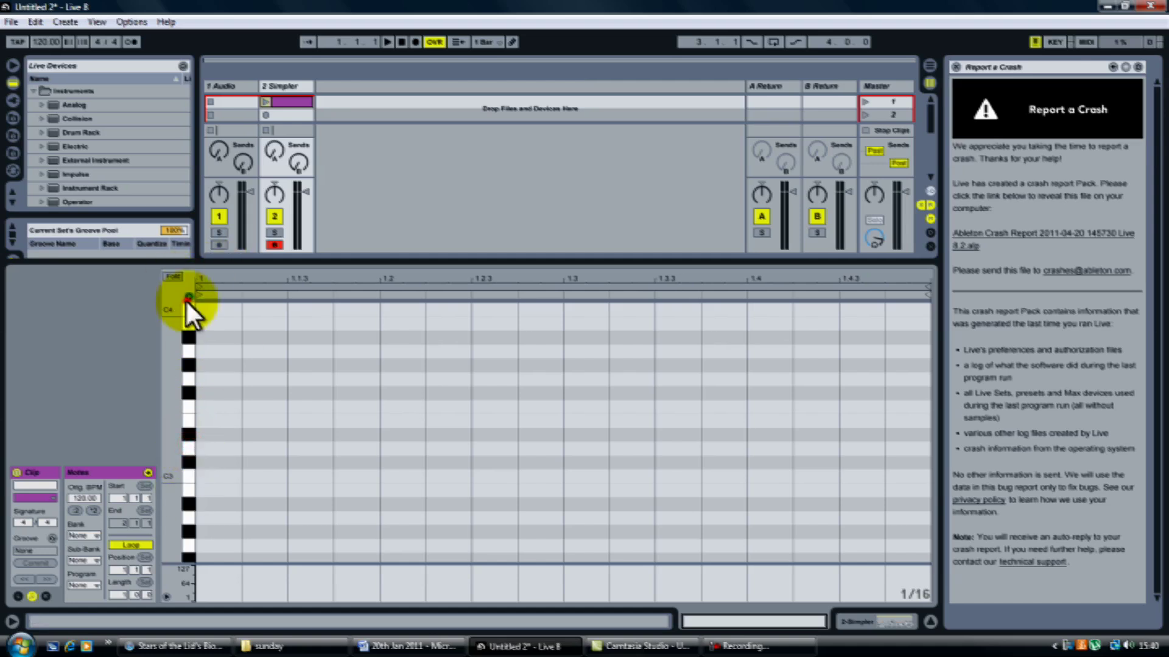
left_click(188, 297)
double_click(204, 447)
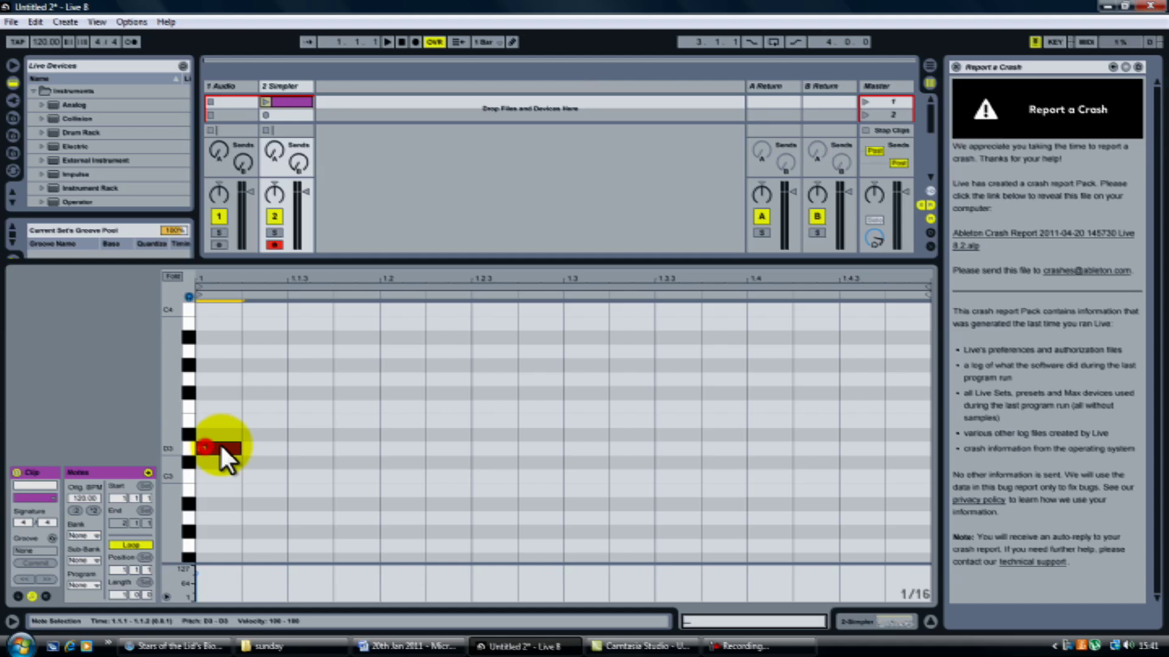
Make the note grid finer, first to 1/32 and then to 1/128.
right_click(324, 421)
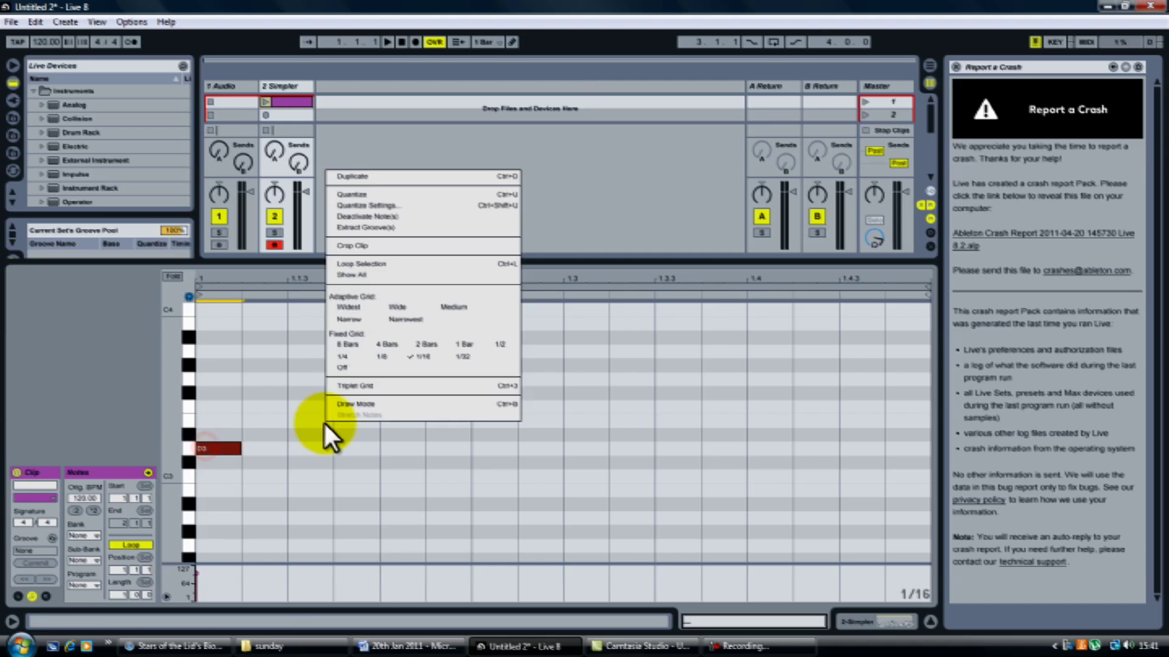
left_click(463, 355)
right_click(373, 431)
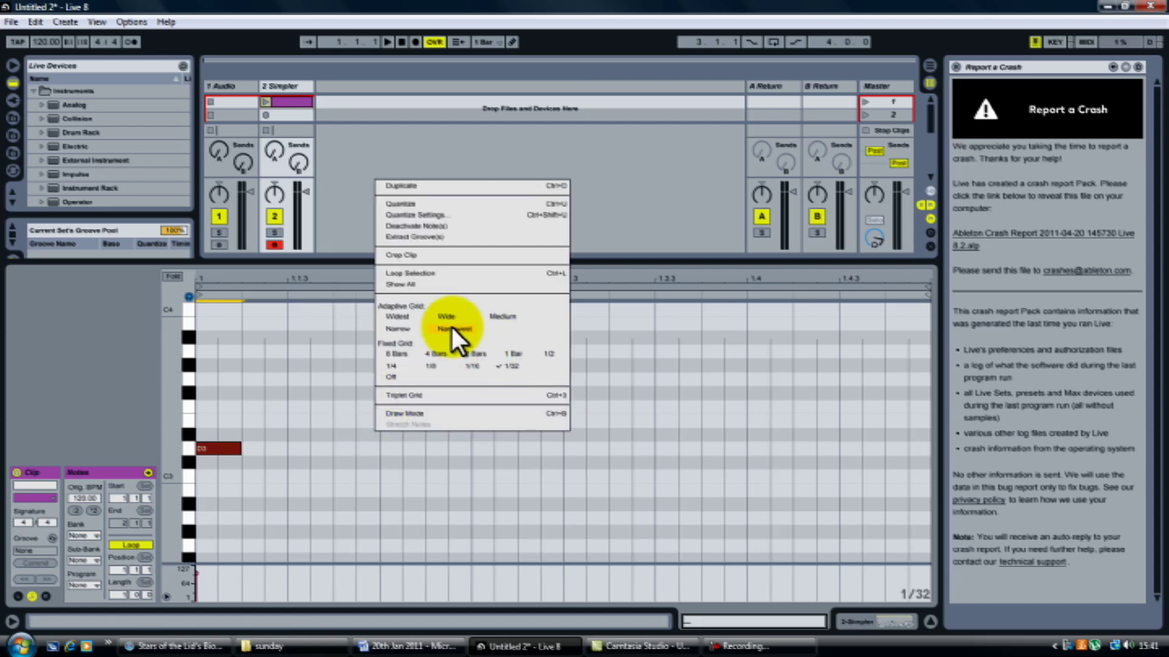
left_click(453, 328)
Shorten the D3 note to a tiny length and duplicate it into a dense run.
left_click_drag(242, 449, 200, 450)
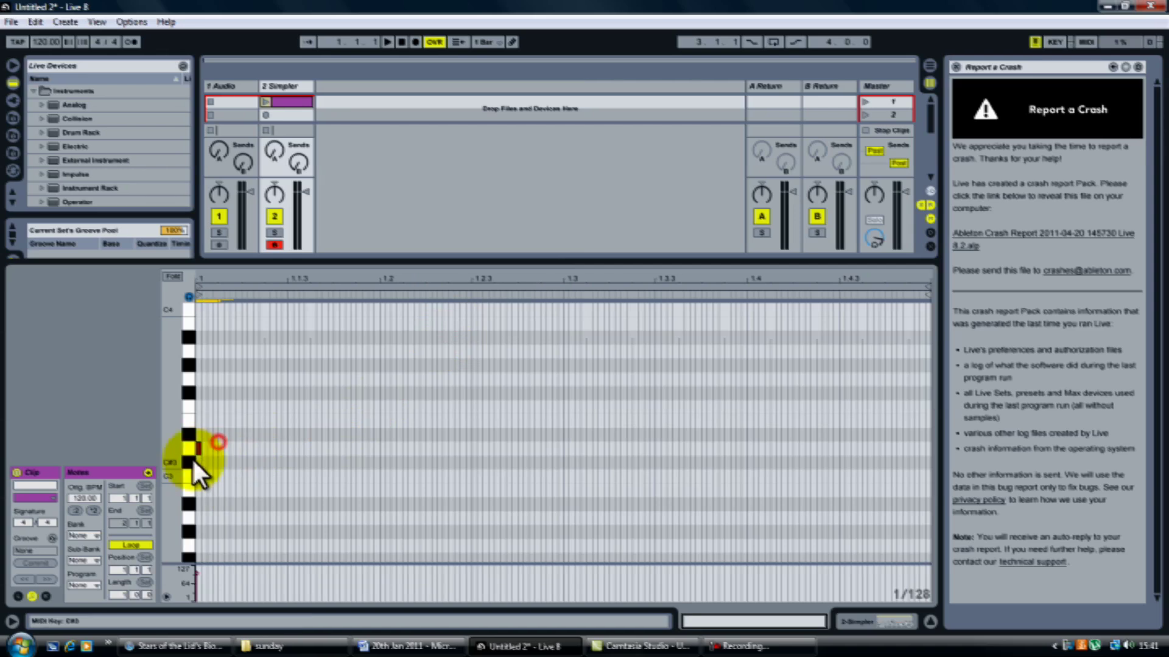
left_click(201, 449)
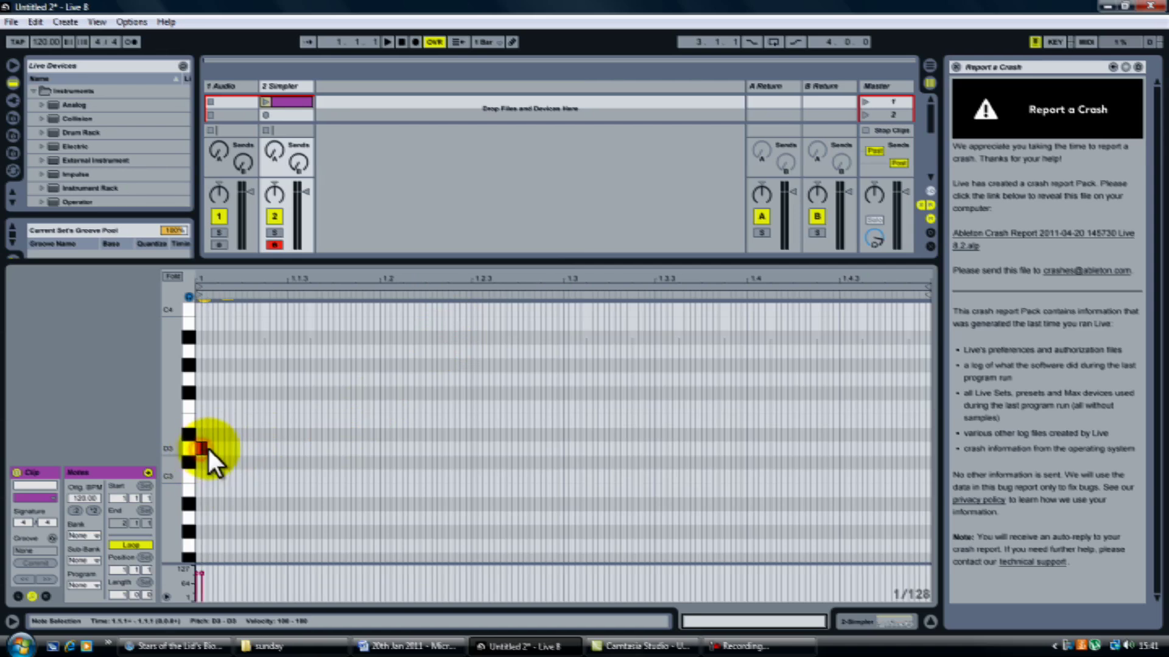
key("ctrl+d")
key("ctrl+d")
key("ctrl+d")
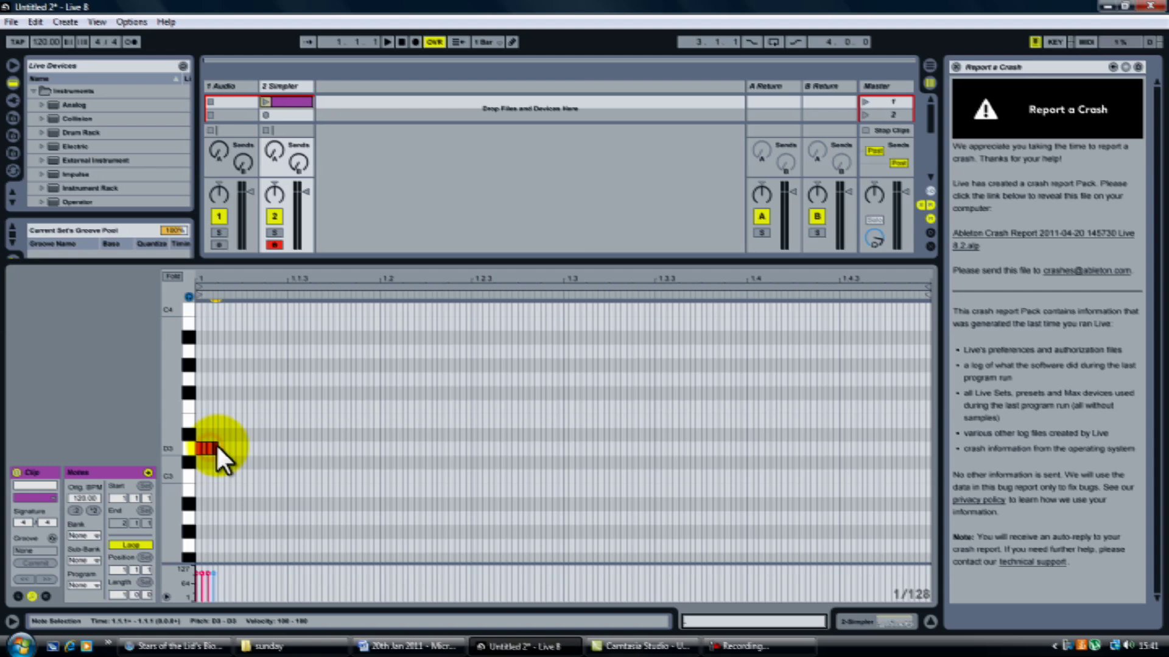
key("ctrl+d")
key("ctrl+d")
key("ctrl+d")
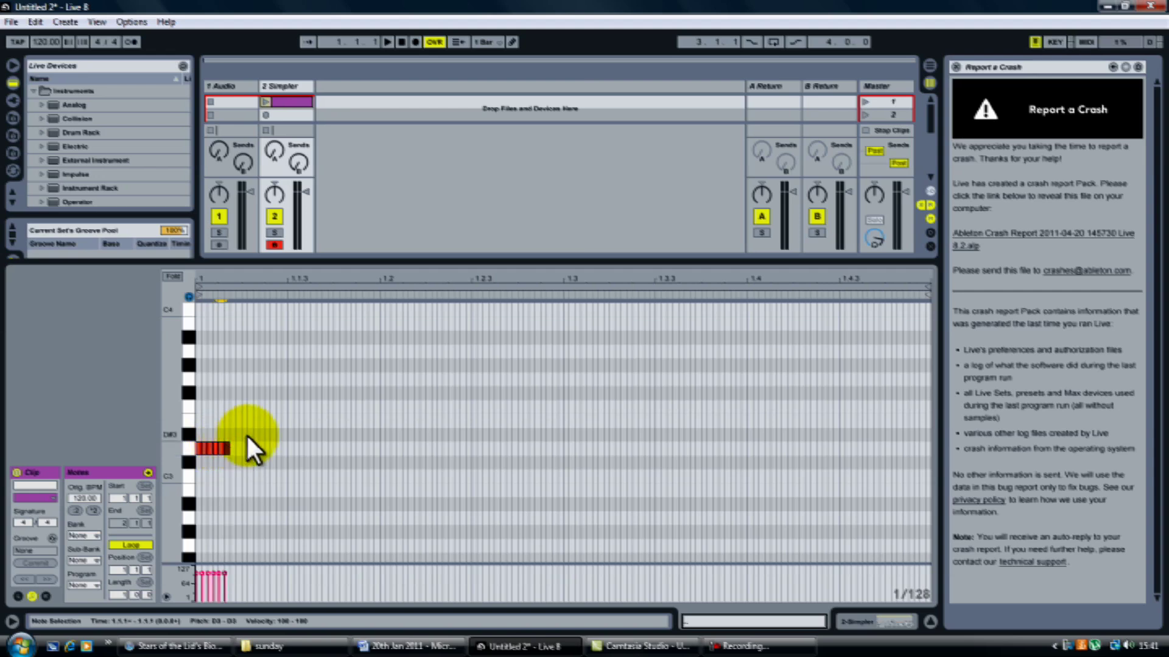
left_click_drag(252, 432, 185, 463)
key("ctrl+d")
key("ctrl+d")
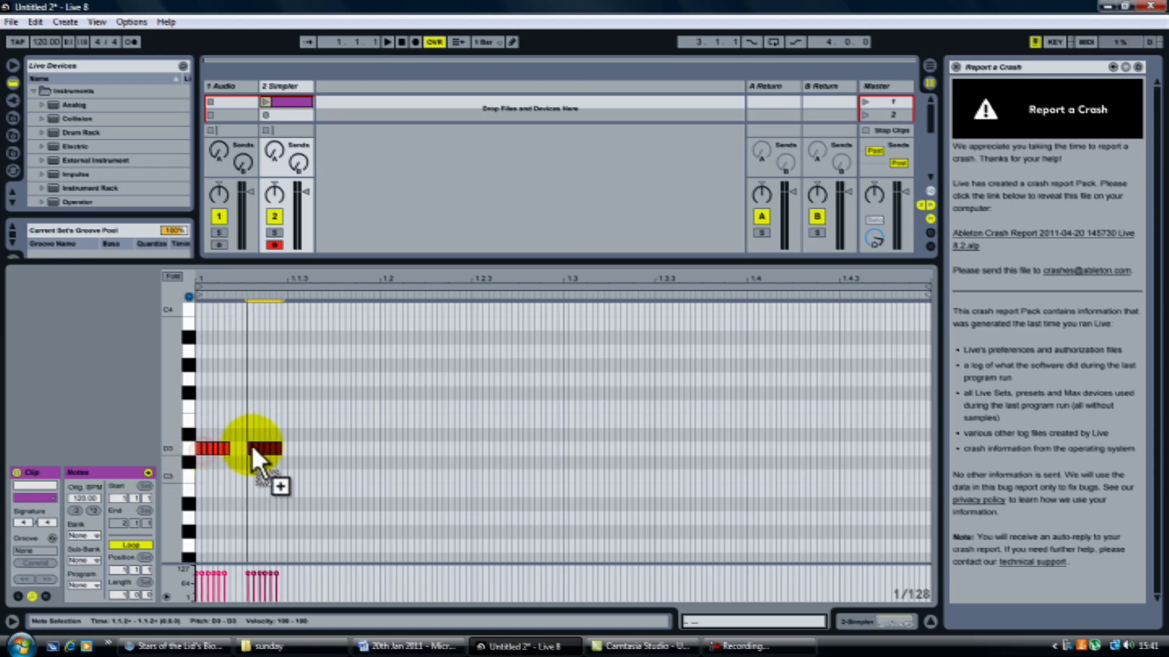
key("ctrl+d")
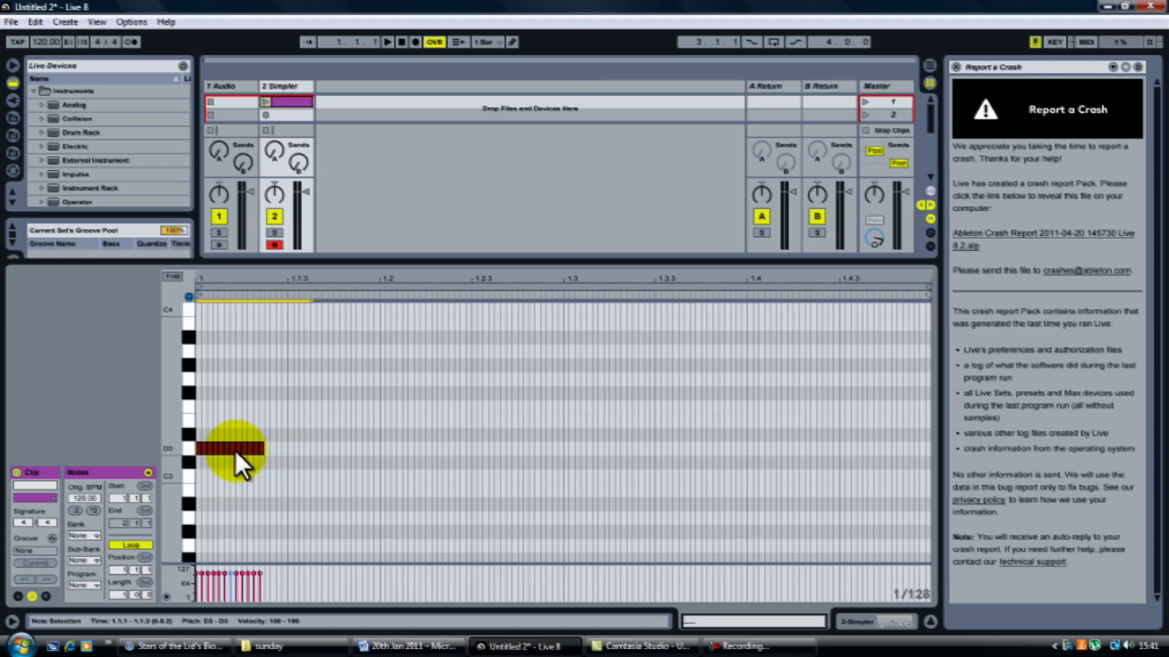
Copy the D3 note run after the original, raise the copy to G#3, and zoom out.
left_click_drag(235, 445, 392, 448)
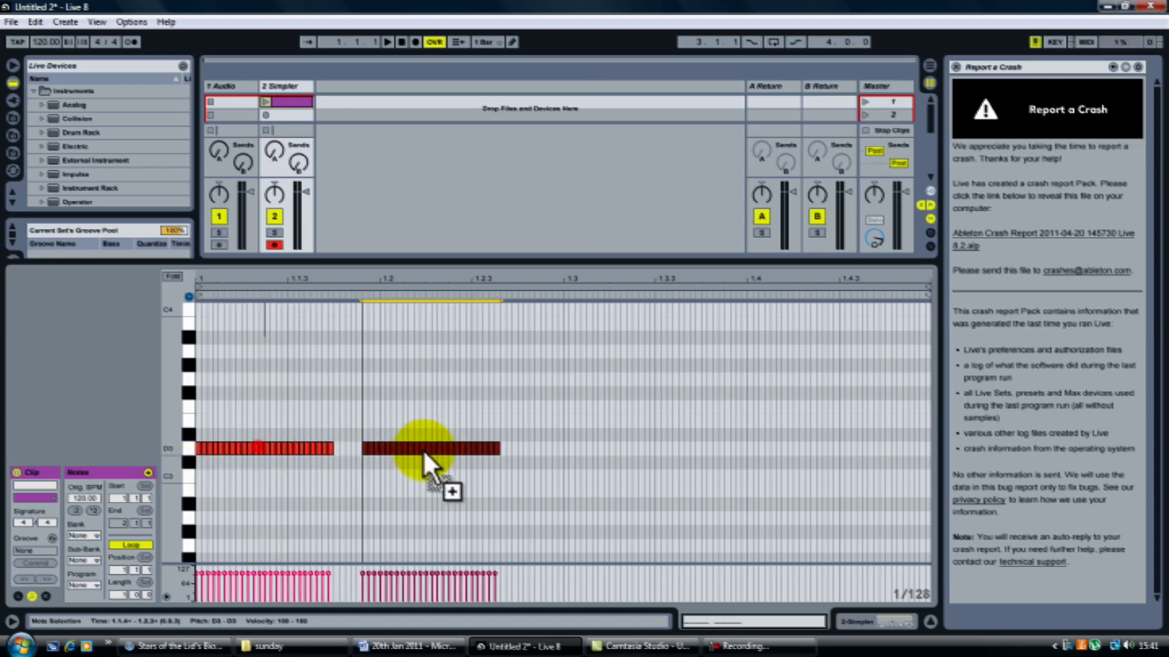
left_click_drag(544, 399, 89, 514)
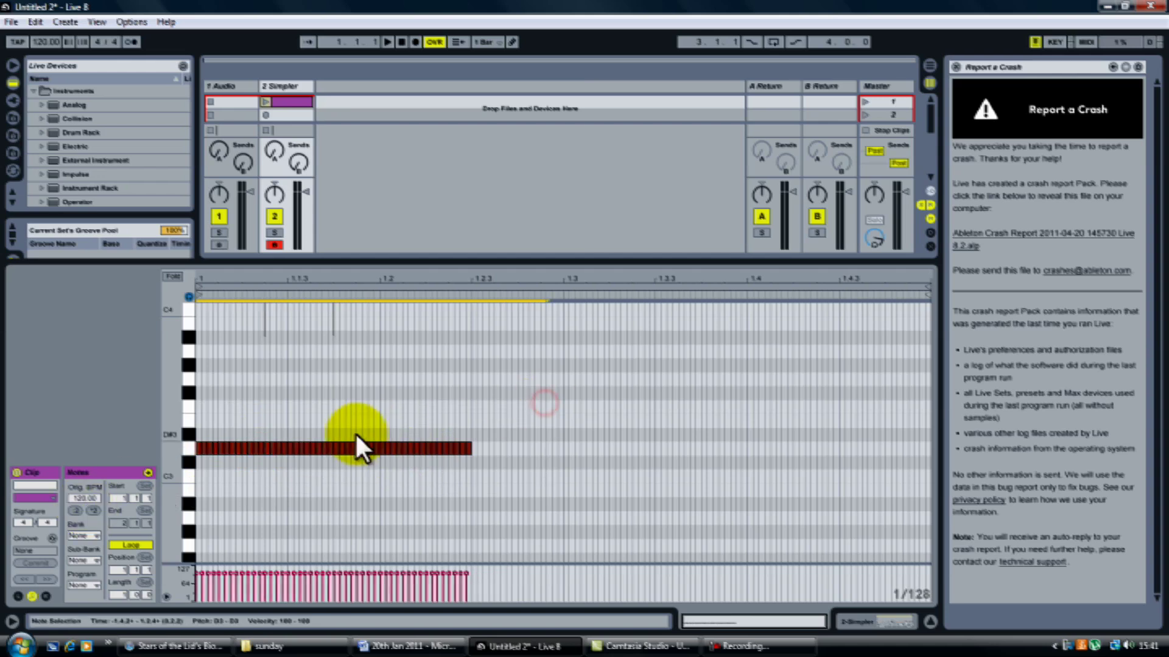
mouse_move(346, 448)
left_mouse_down()
mouse_move(551, 462)
mouse_move(770, 439)
left_mouse_up()
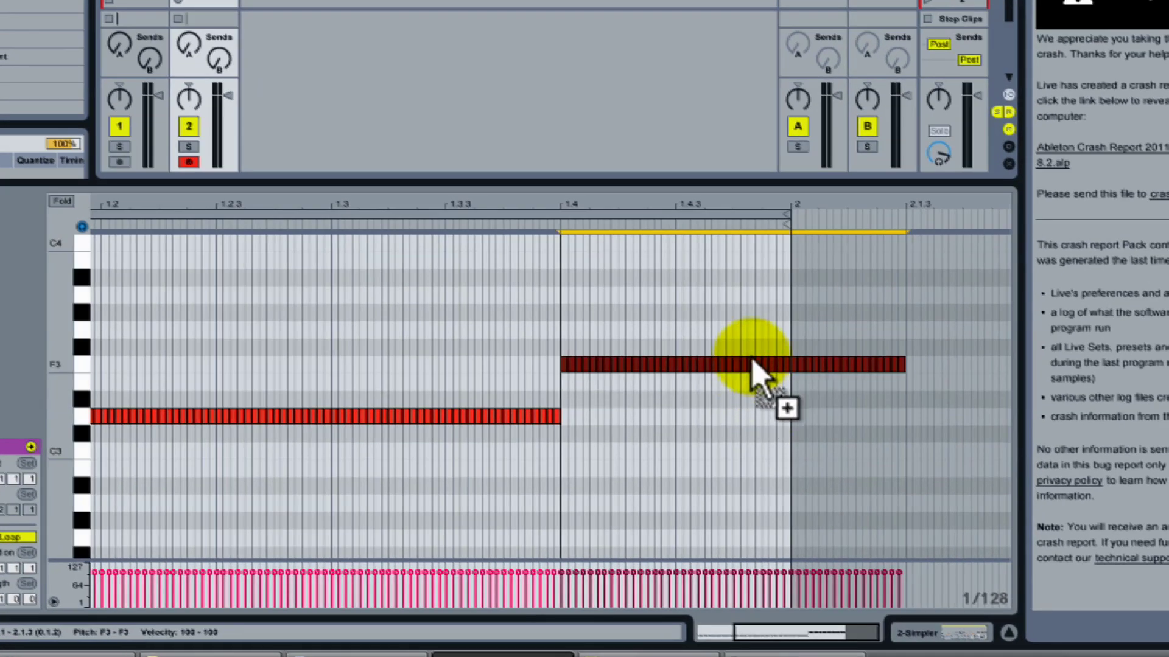
left_click_drag(754, 422, 749, 320)
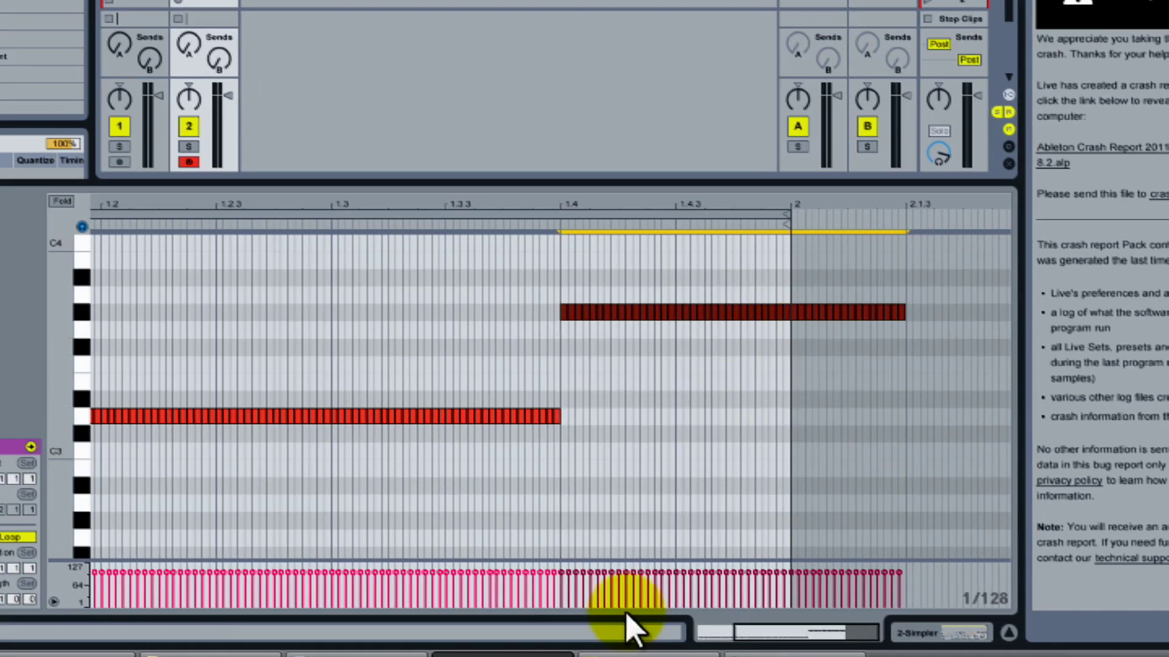
left_click_drag(762, 639, 757, 627)
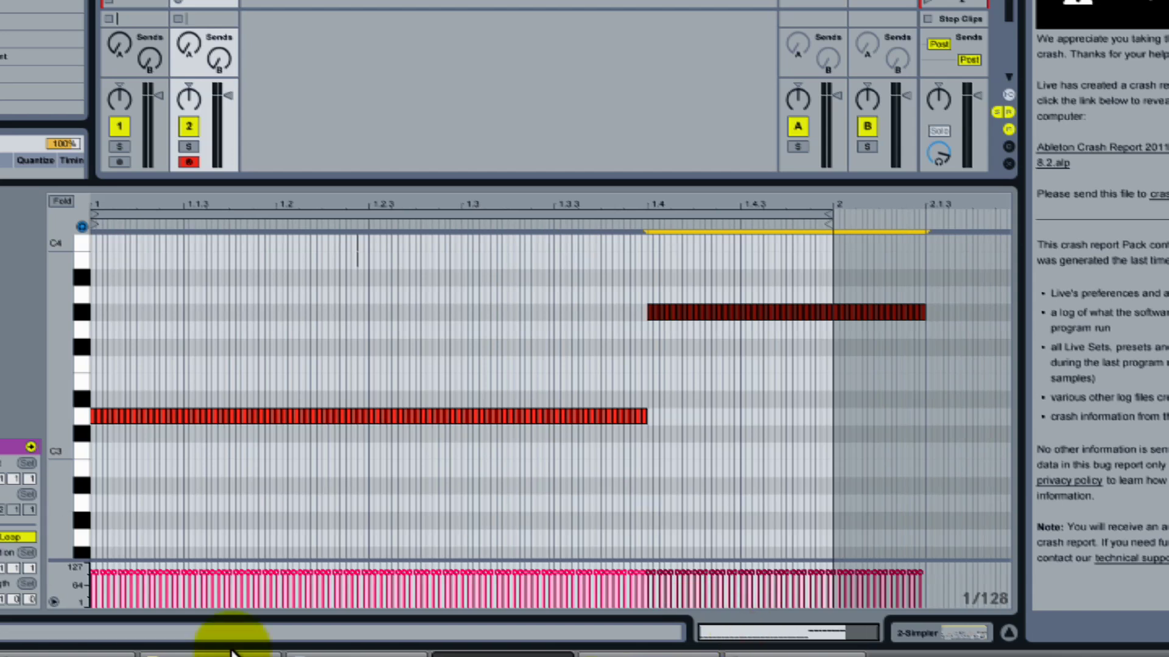
Insert a new audio track as track 3.
left_click(265, 654)
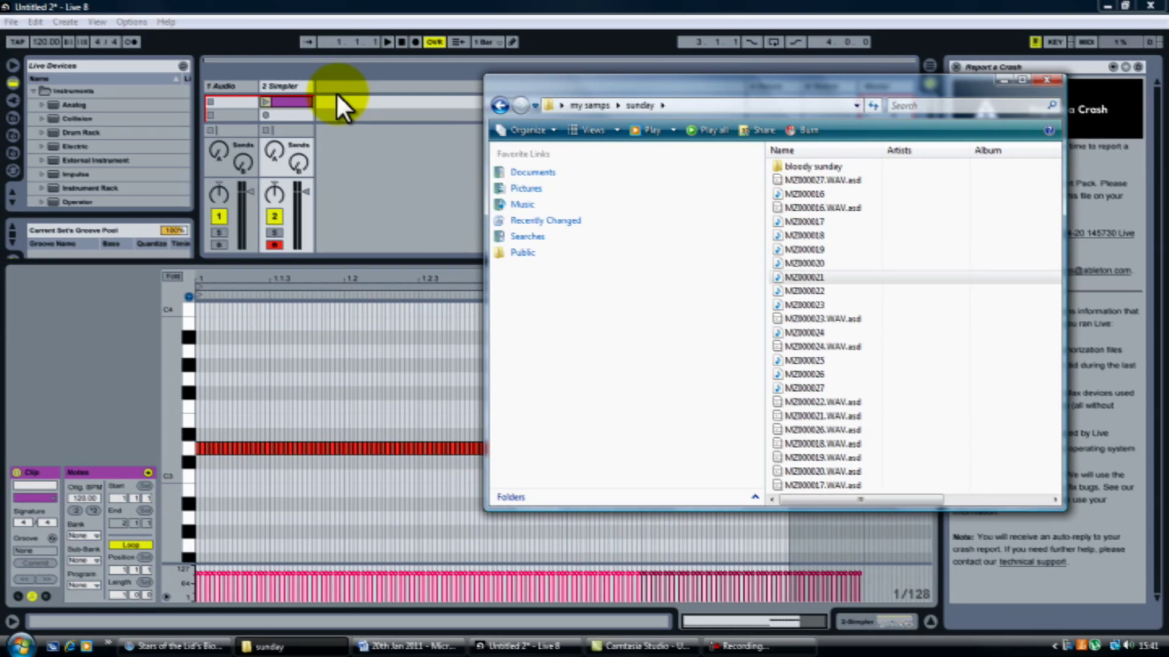
right_click(336, 92)
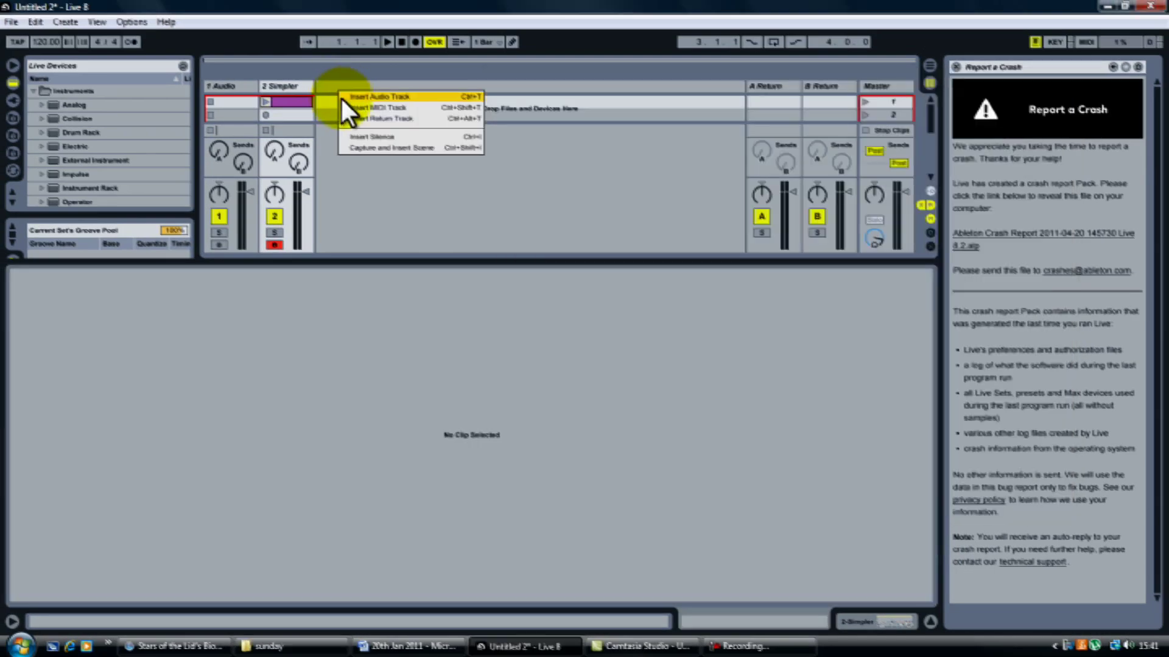
left_click(342, 98)
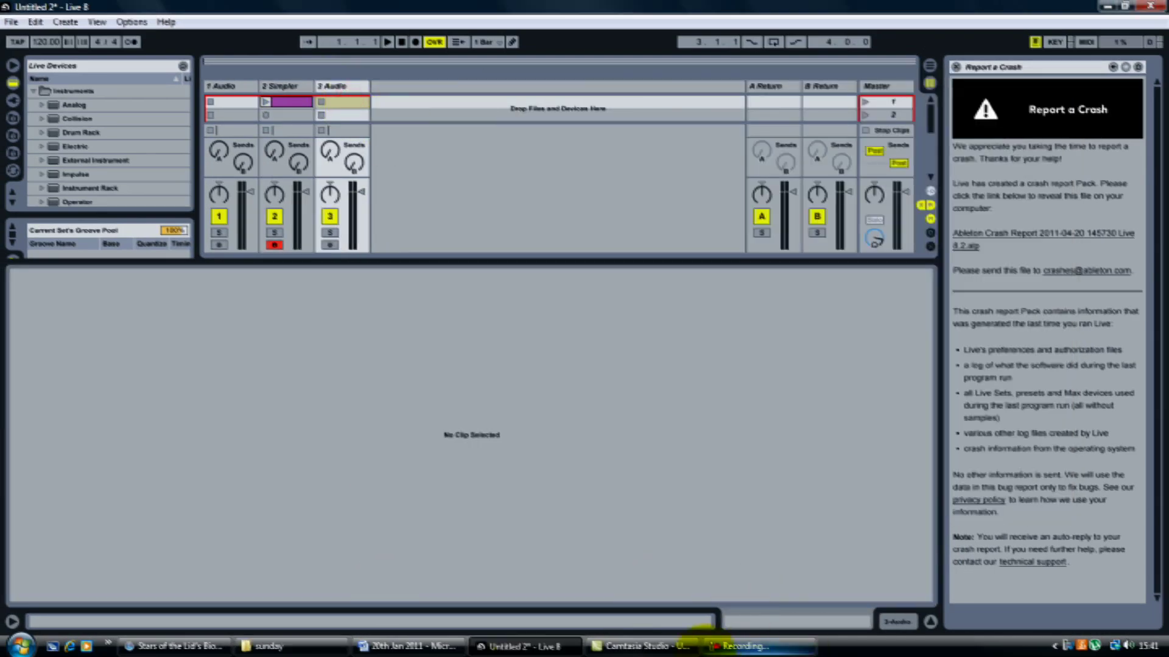
Place the MZ000020 sample clip on track 3, replacing a mistakenly loaded MZ000018 clip.
left_click(296, 648)
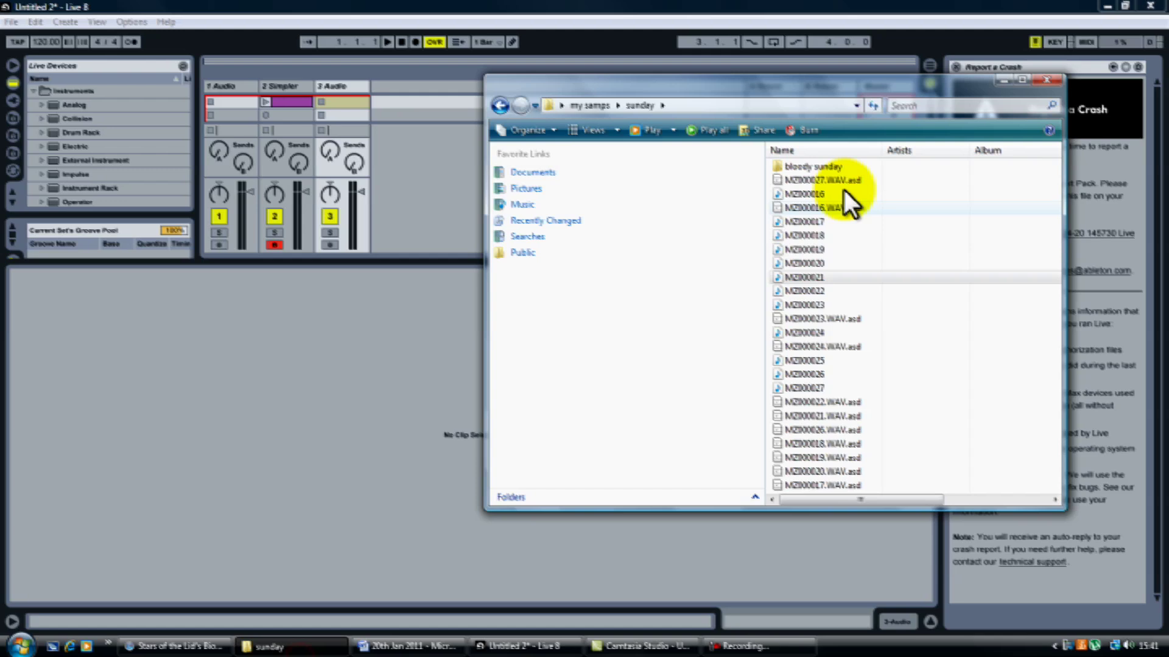
left_click_drag(798, 236, 351, 104)
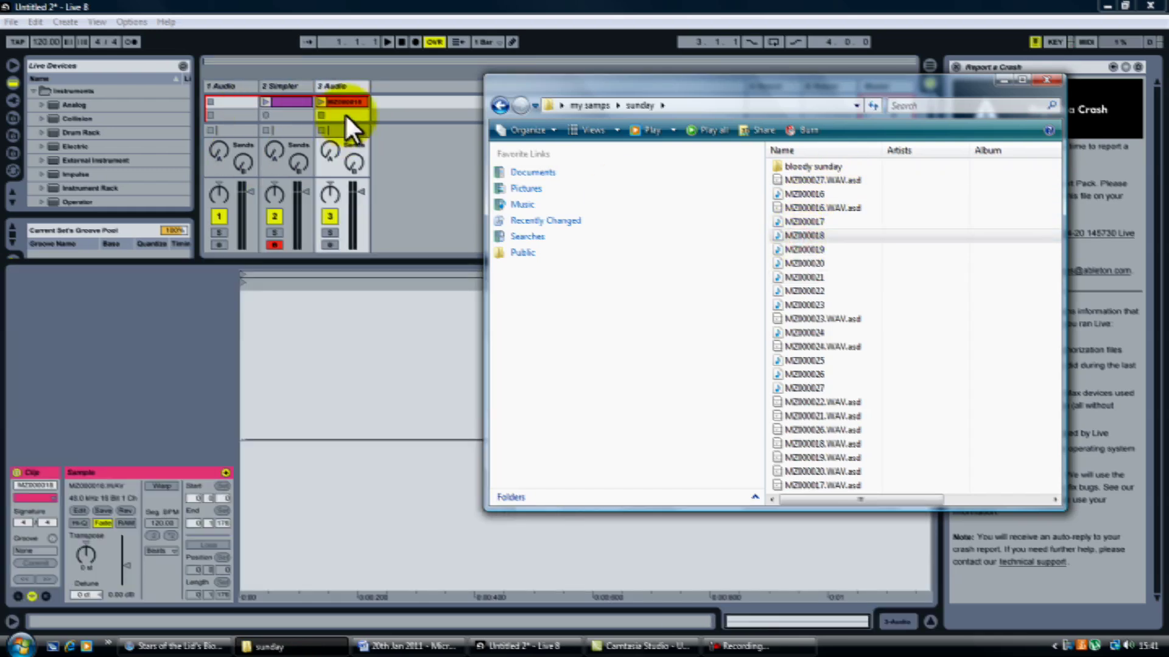
left_click(349, 103)
right_click(334, 104)
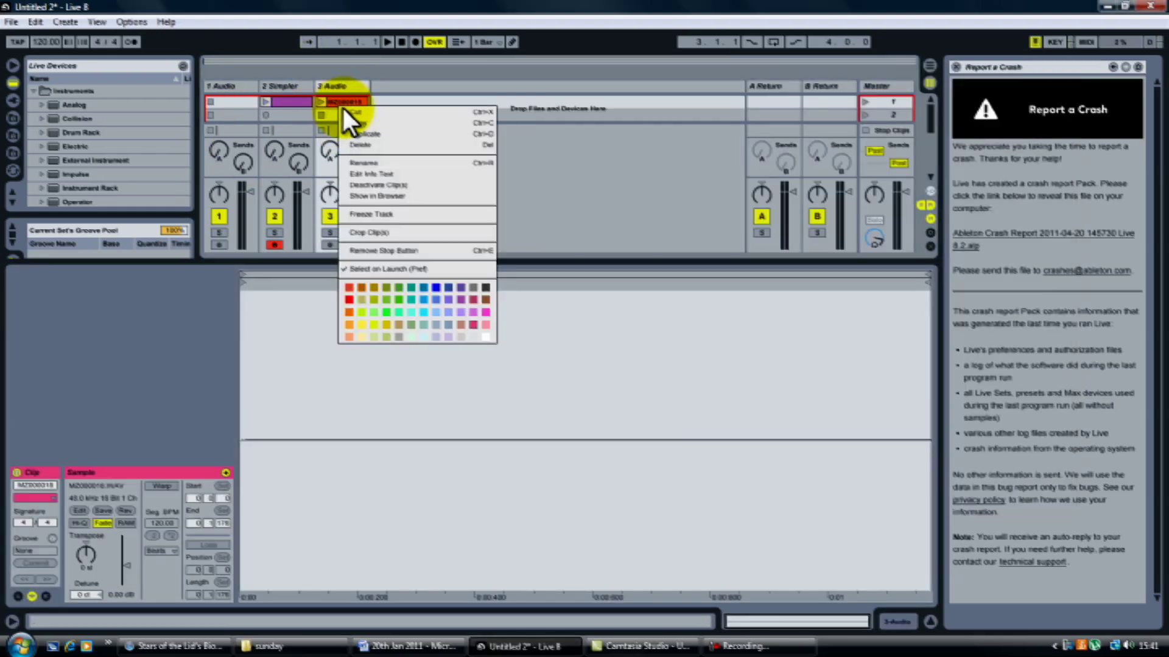
left_click(343, 149)
left_click(318, 644)
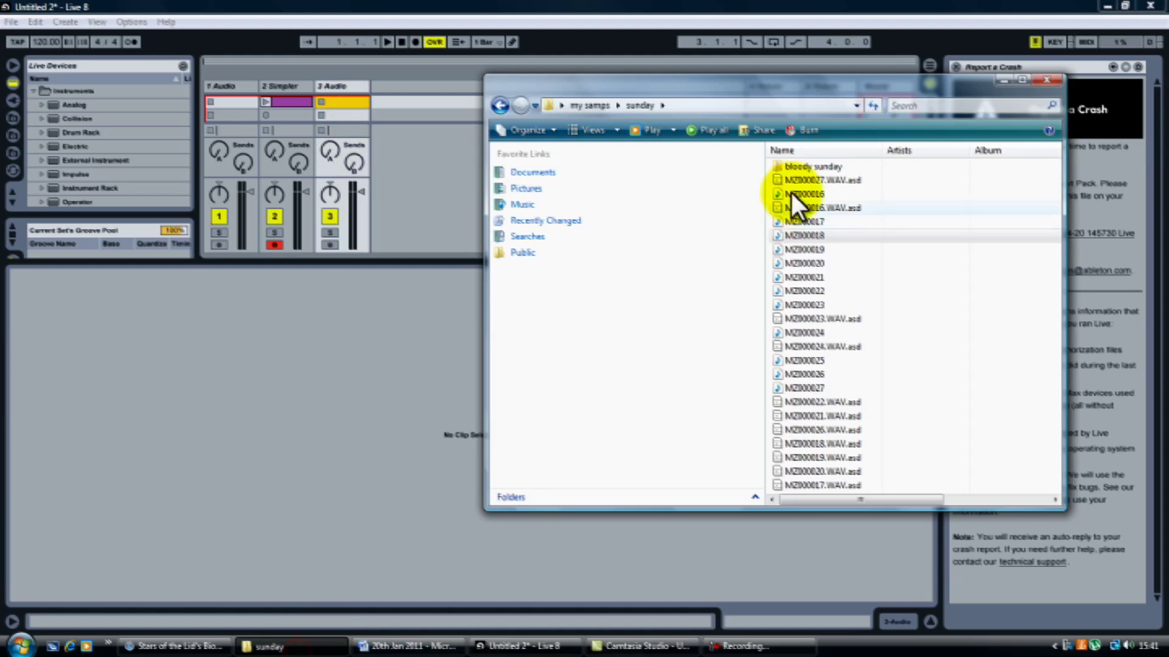
left_click_drag(791, 265, 341, 103)
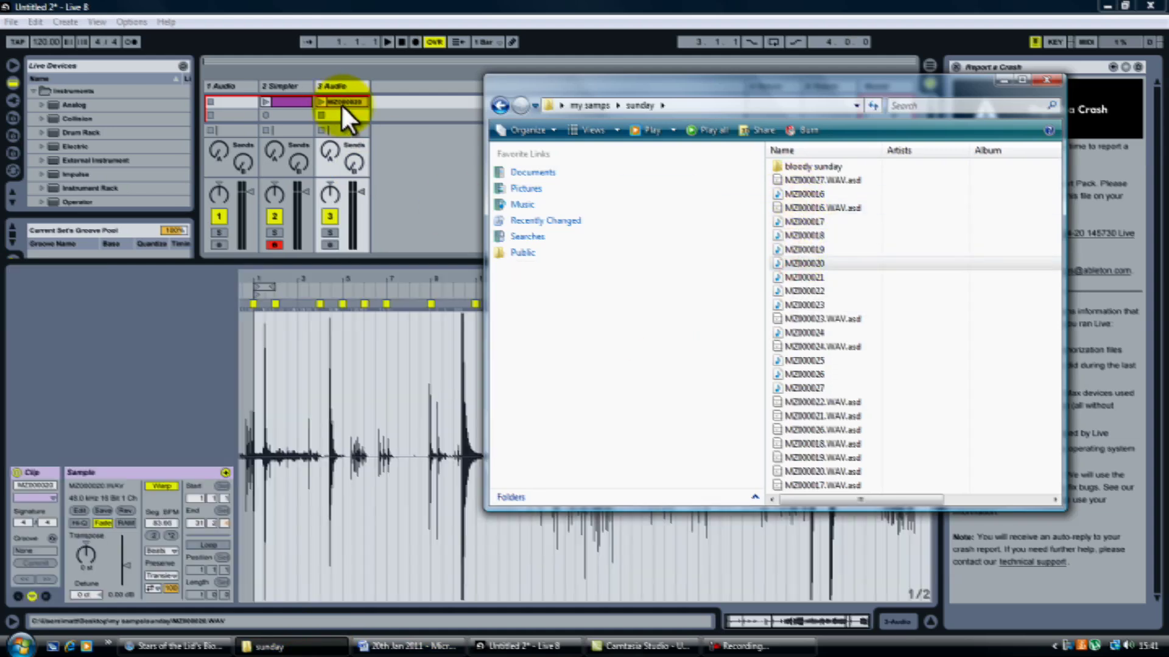
left_click(342, 102)
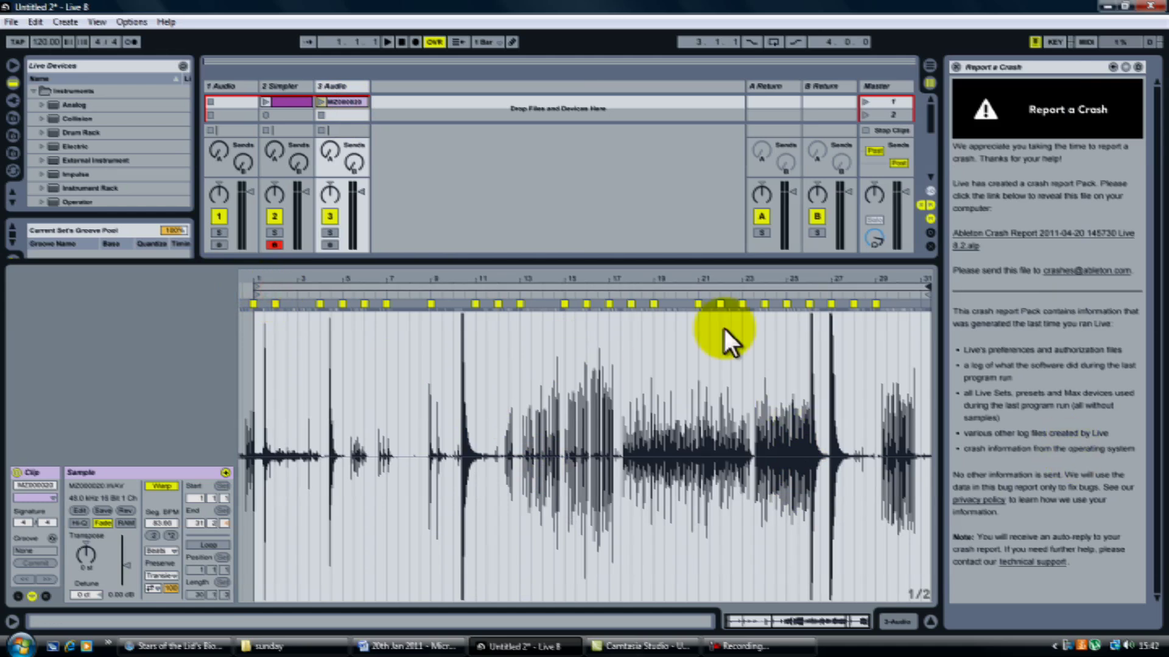
left_click(717, 291)
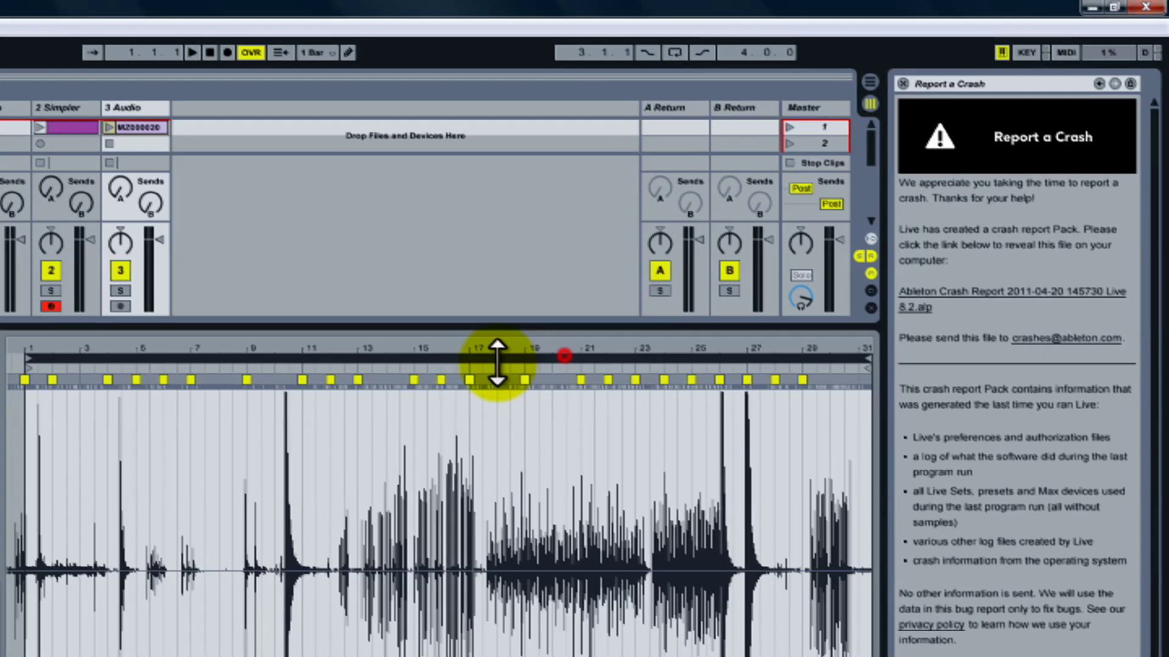
left_click(328, 99)
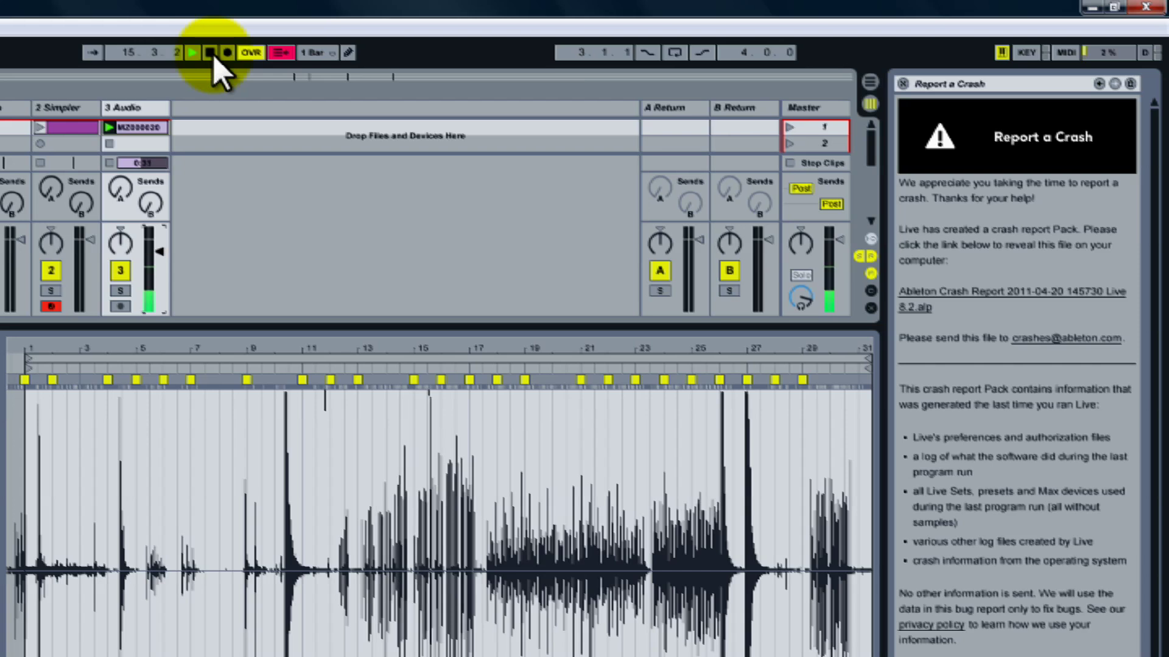
Stop playback and load the MZ000020 clip into track 2's Simpler.
left_click(210, 52)
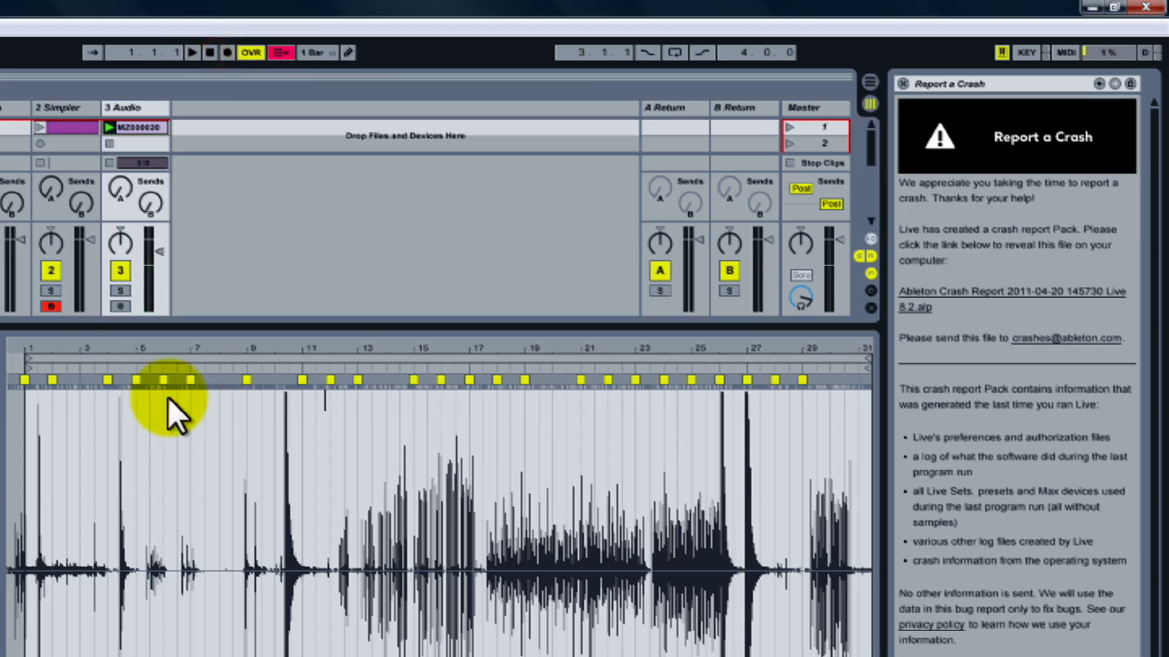
left_click_drag(197, 324, 195, 413)
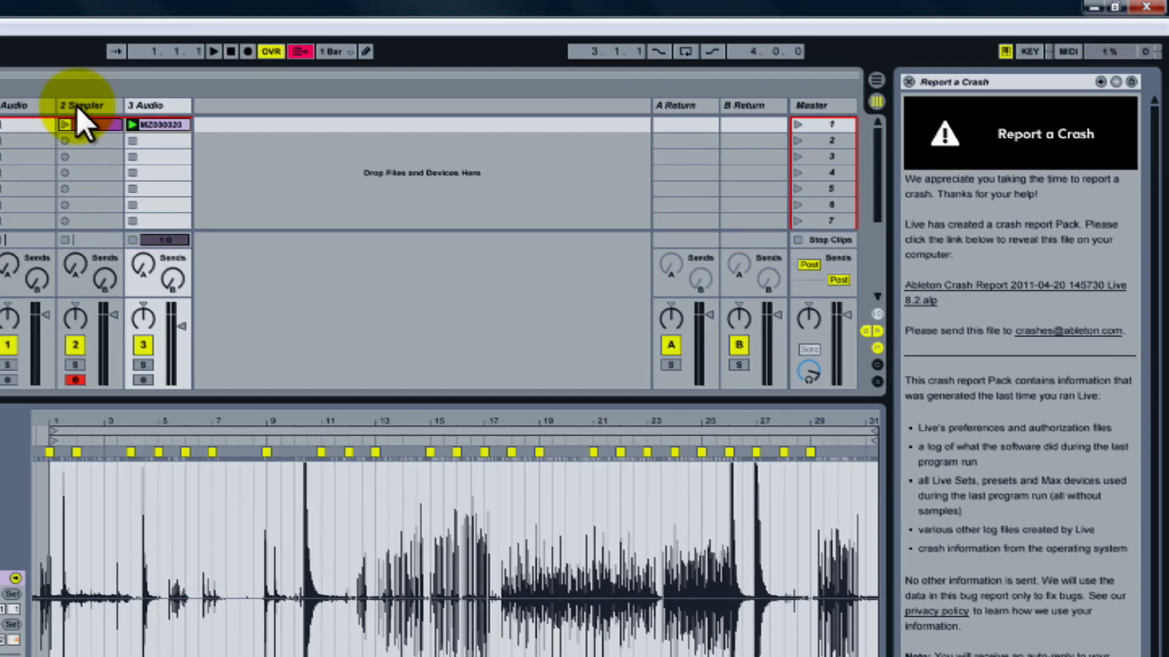
left_click(250, 106)
left_click_drag(341, 97, 299, 493)
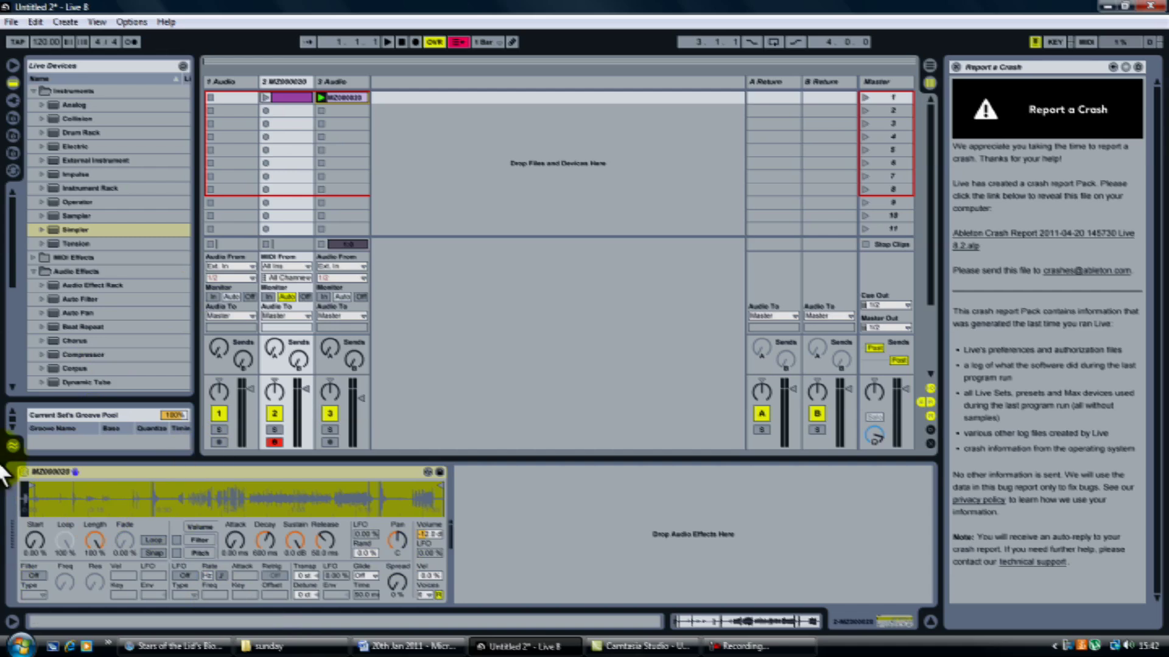
Launch track 2's note clip and check its notes and Simpler device.
double_click(285, 97)
left_click(281, 81)
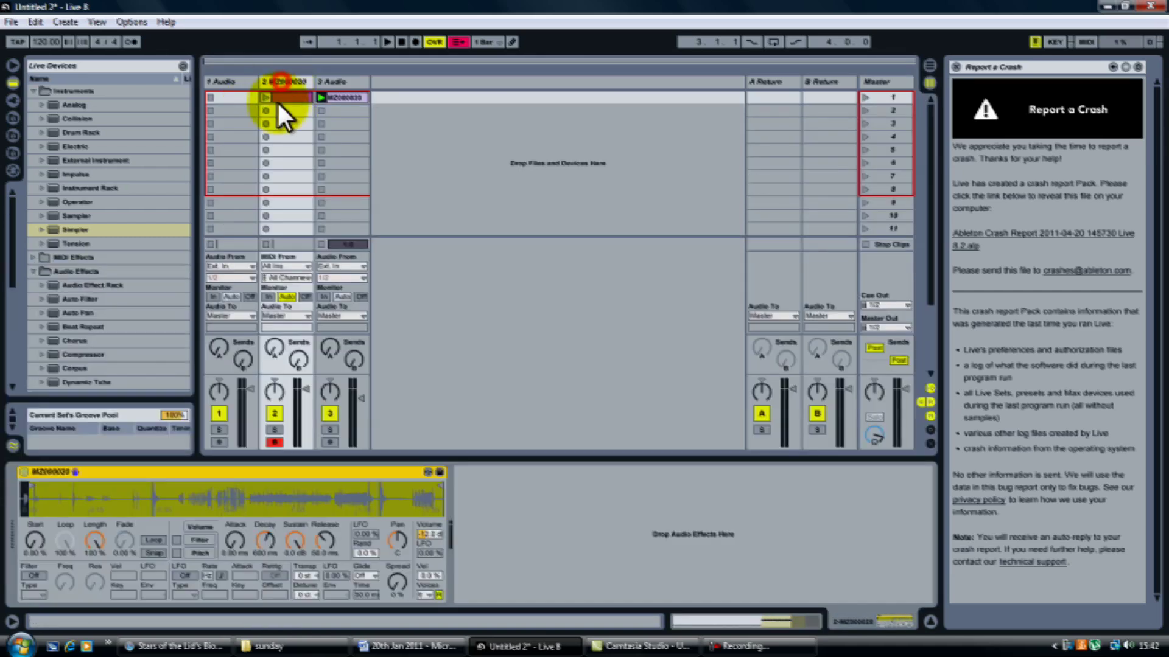
left_click(266, 97)
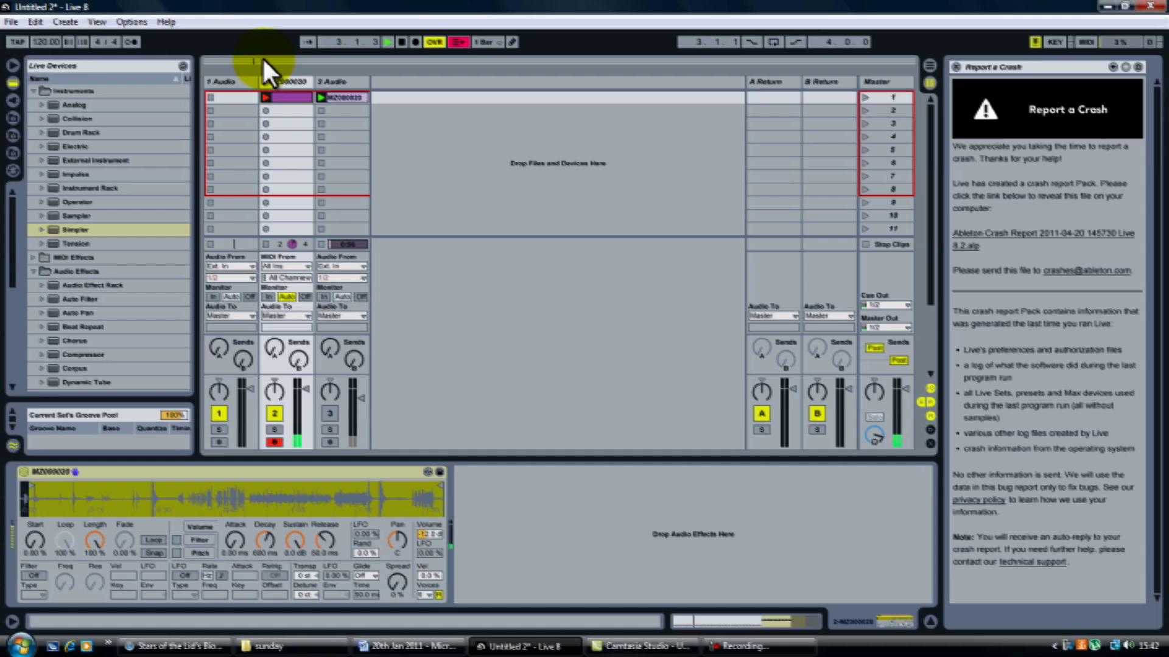
left_click(274, 97)
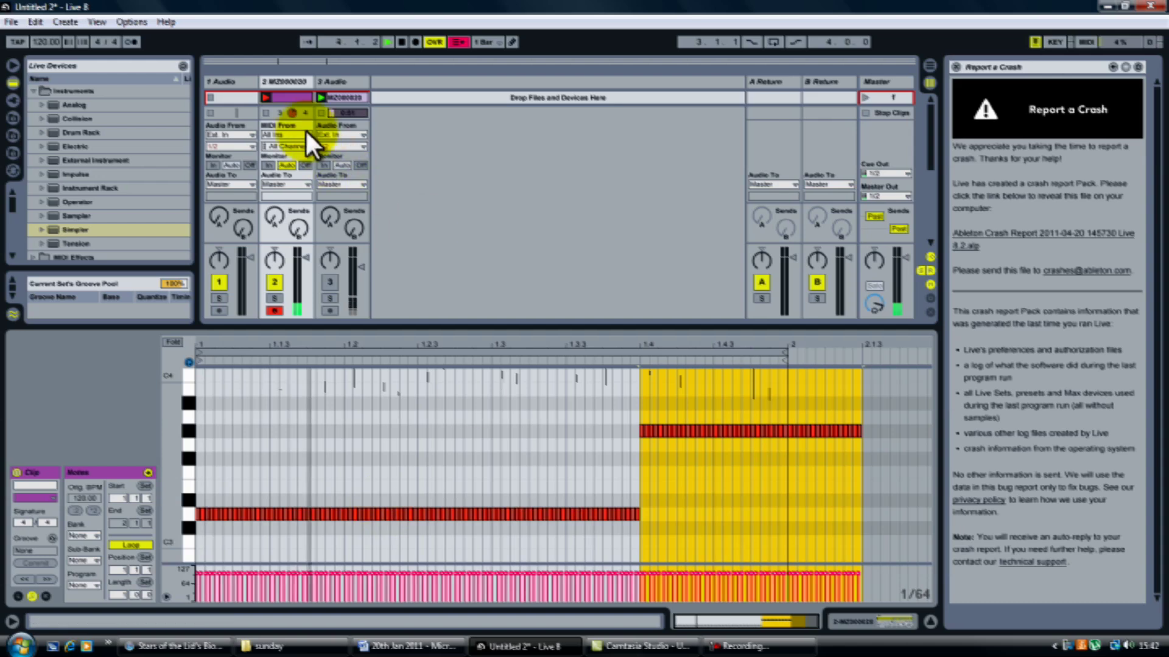
left_click(284, 82)
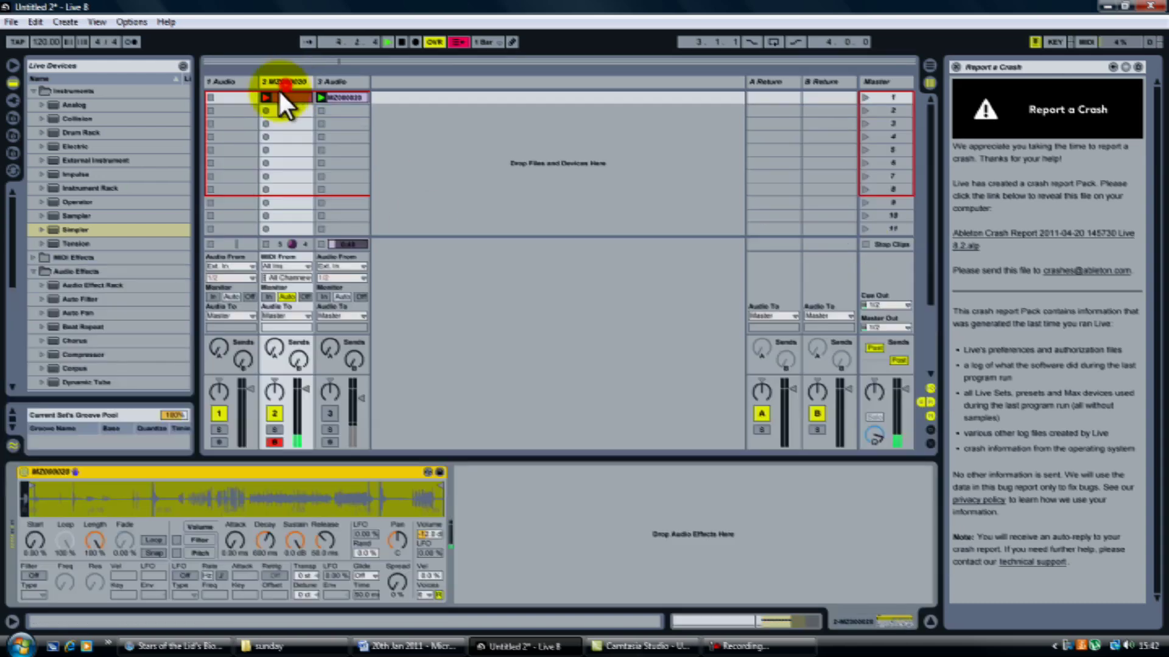
Add Reverb after track 2's Simpler, with dry/wet at 68%.
left_click(34, 541)
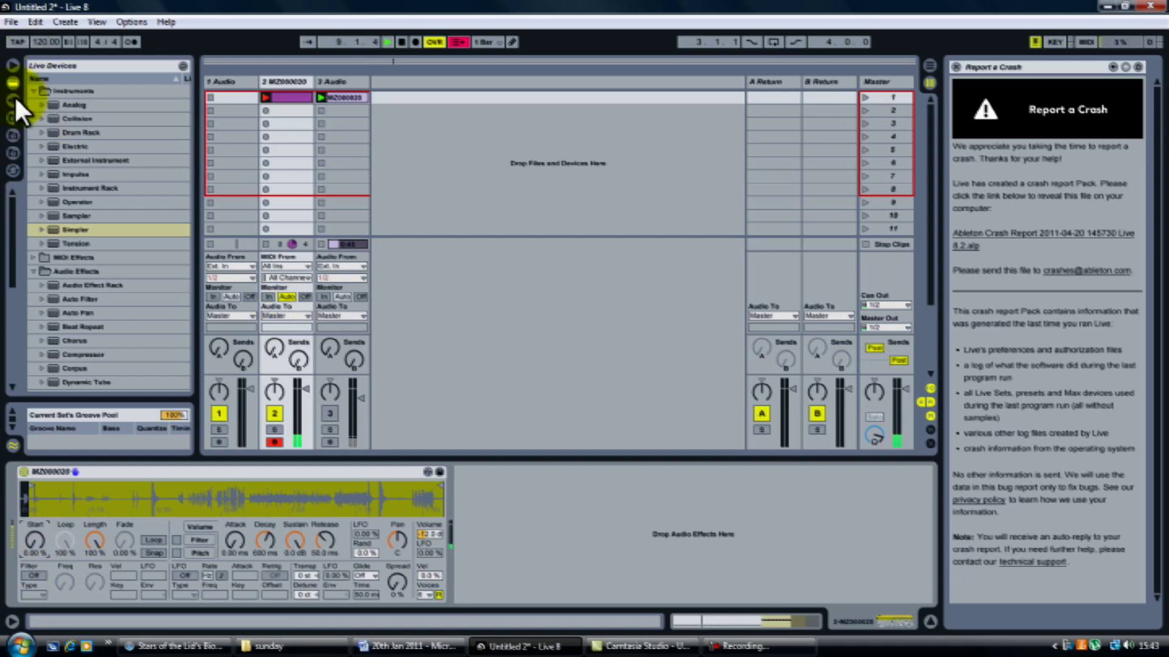
left_click_drag(12, 226, 5, 321)
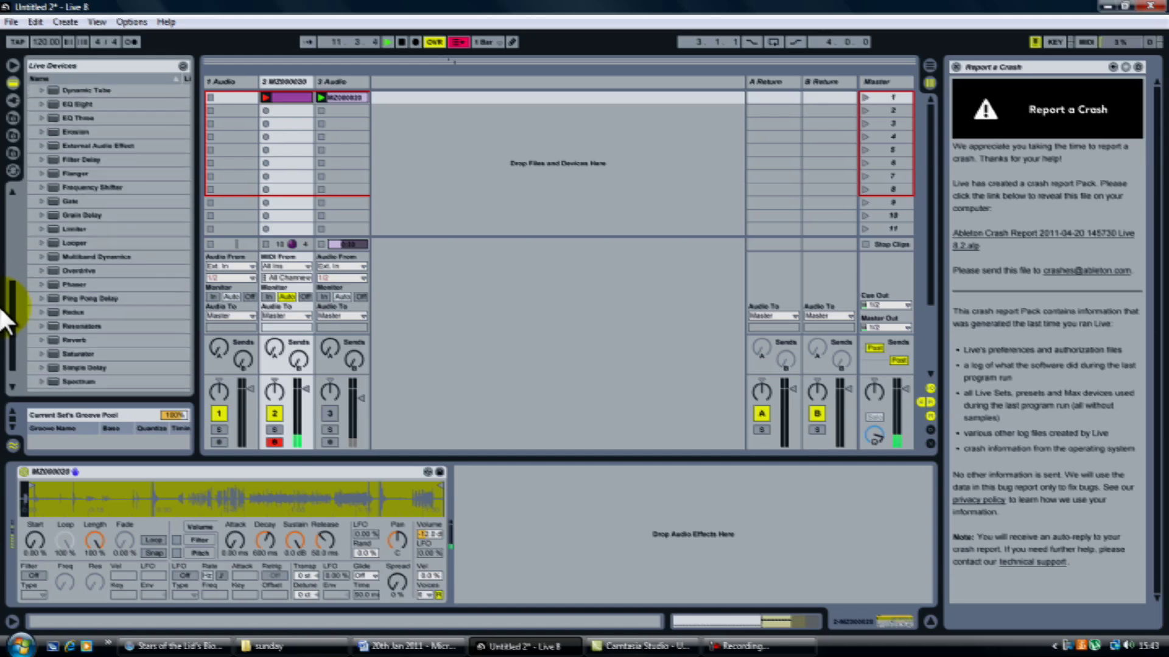
double_click(70, 342)
left_click(788, 580)
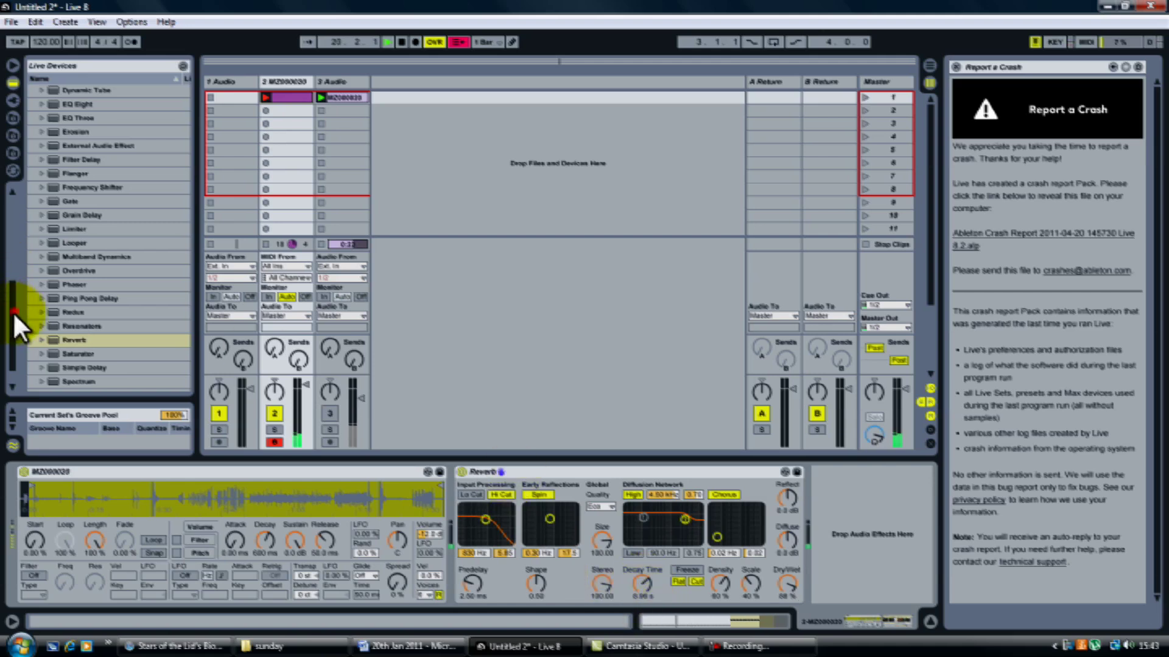
left_click_drag(12, 311, 11, 309)
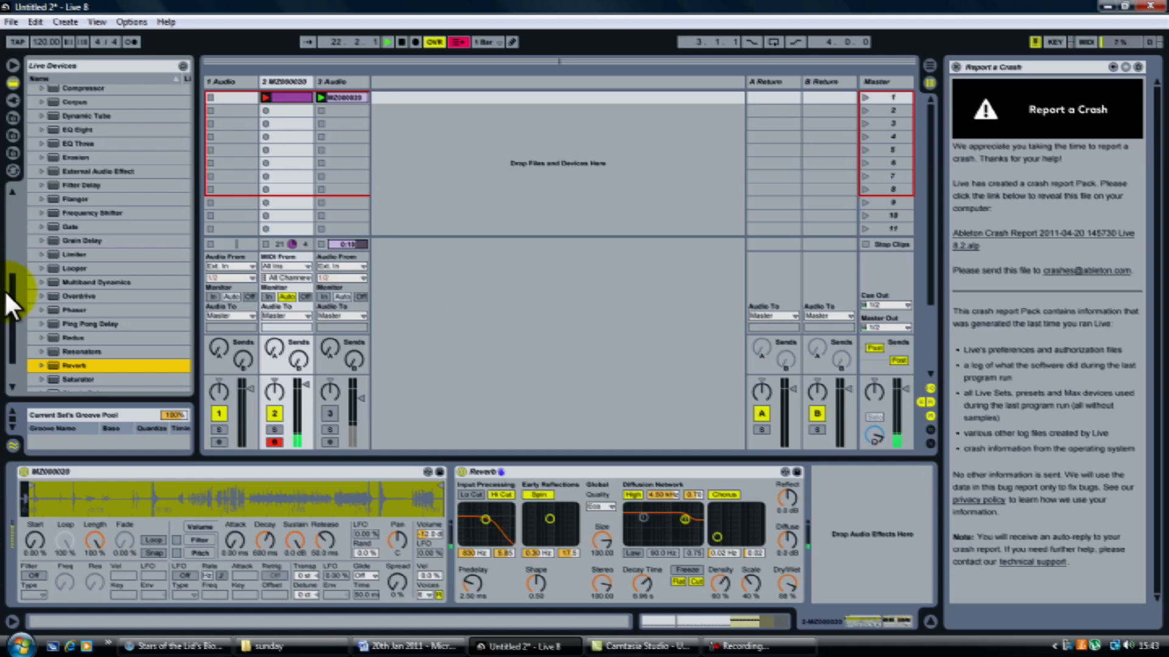
scroll(11, 279, "up", 3)
scroll(28, 183, "up", 3)
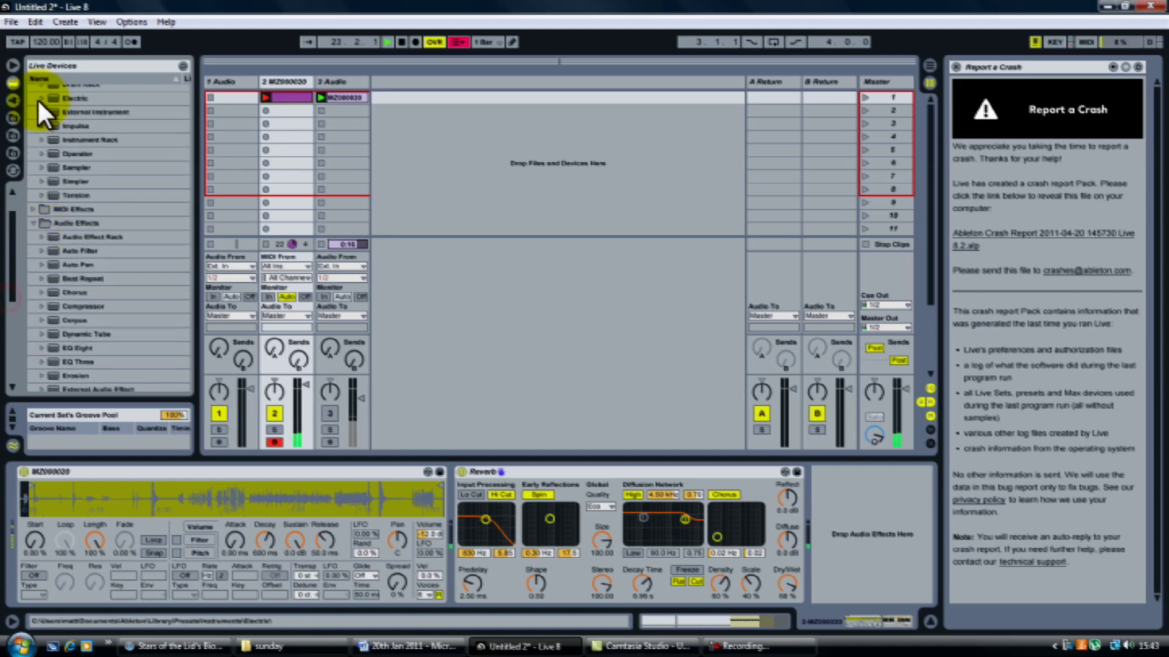
left_click_drag(10, 237, 19, 215)
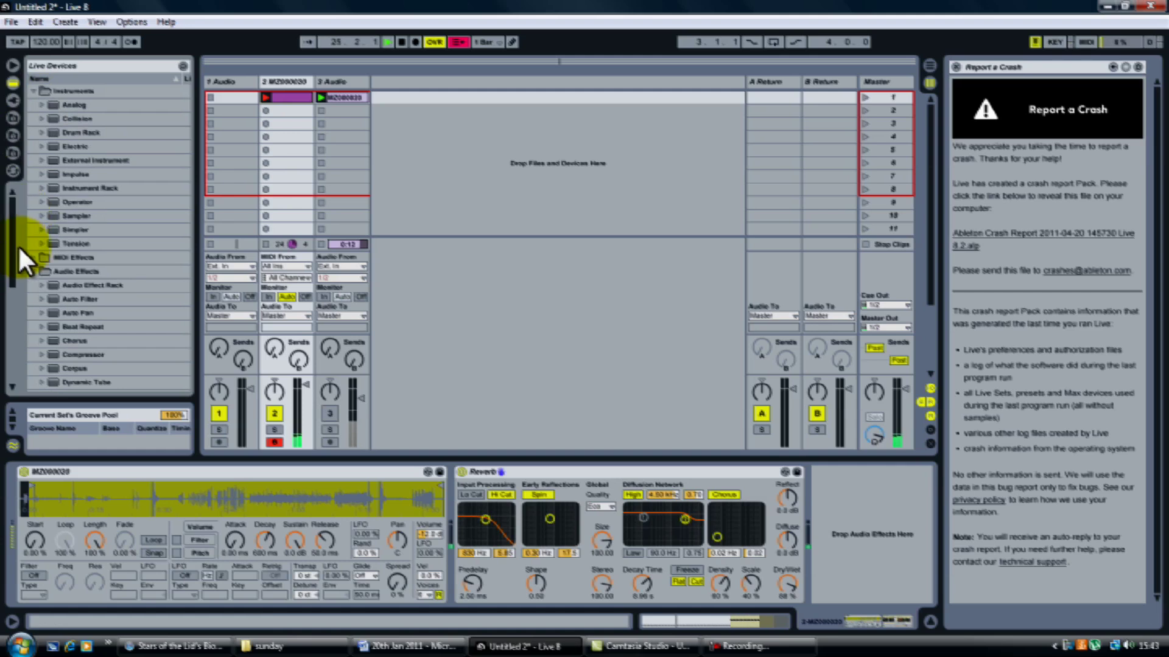
Adjust the Simpler's Start knob back and forth to set the sample's playback start point.
left_click(34, 539)
left_click_drag(34, 538, 33, 539)
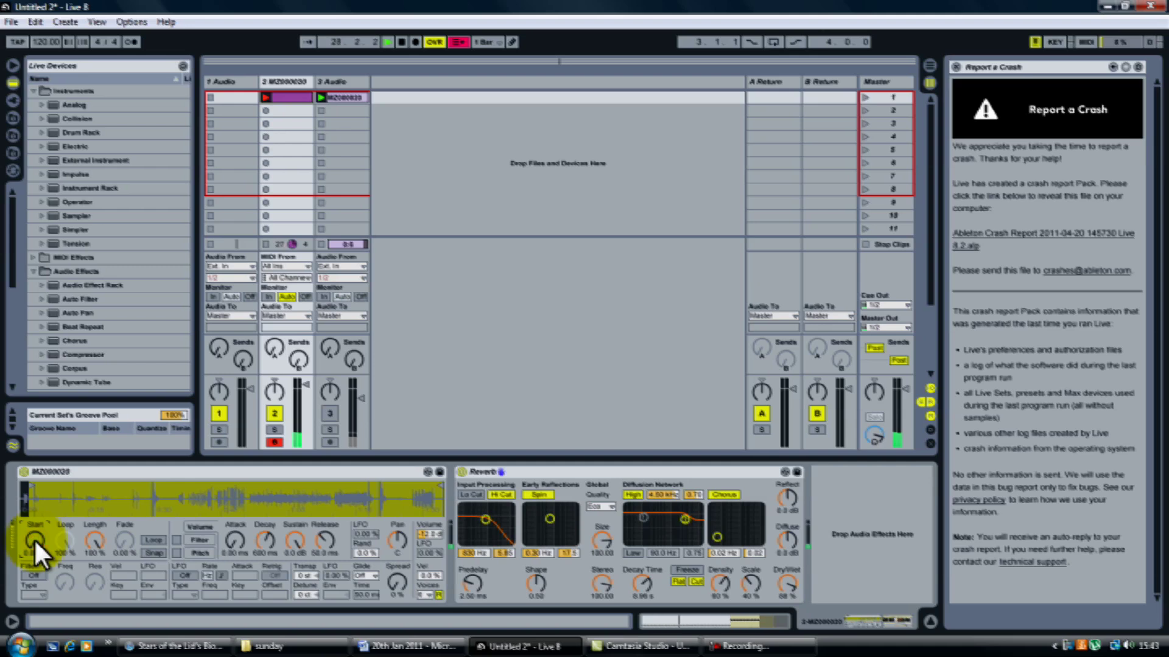
left_click_drag(34, 538, 34, 538)
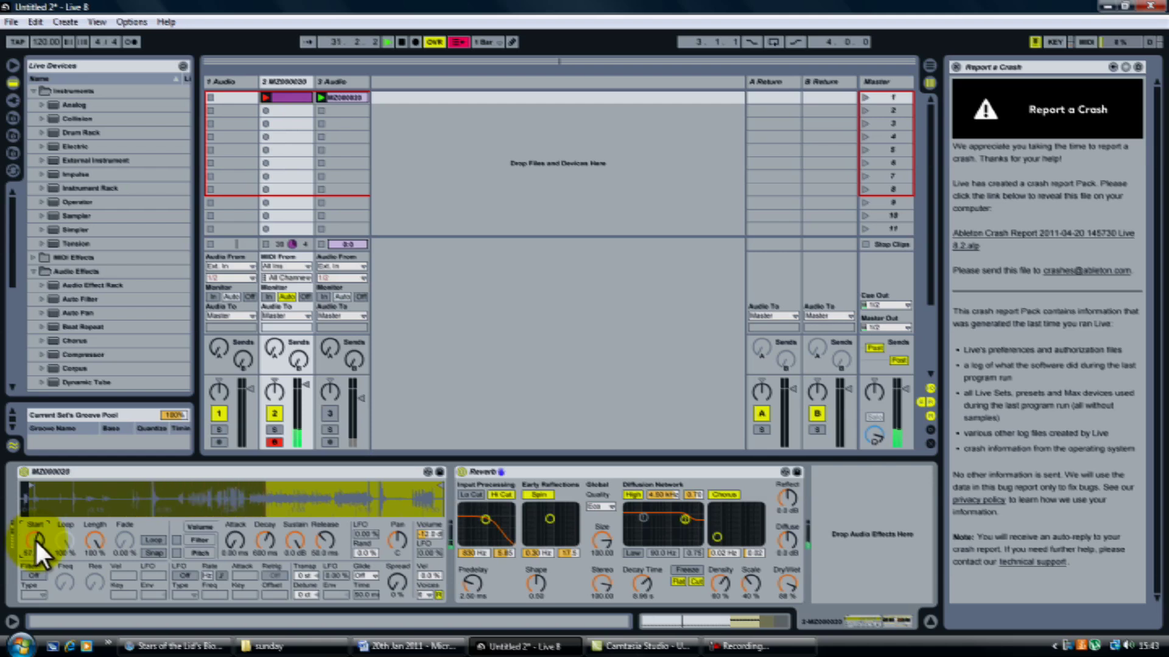
left_click_drag(33, 537, 35, 537)
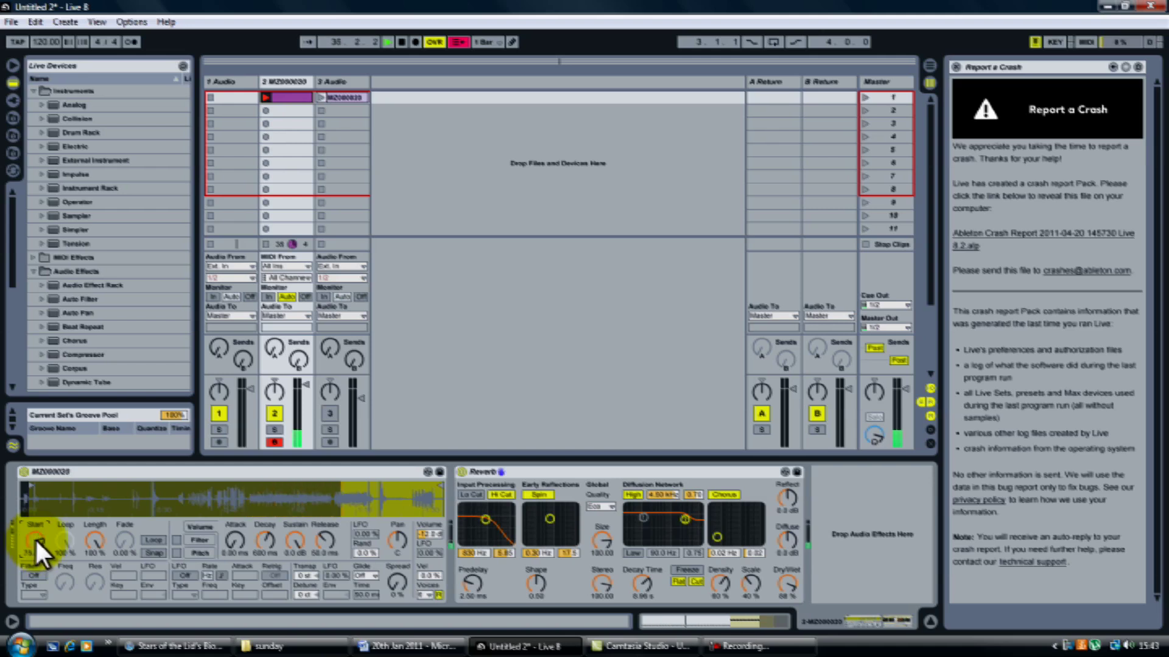
left_click_drag(34, 538, 34, 540)
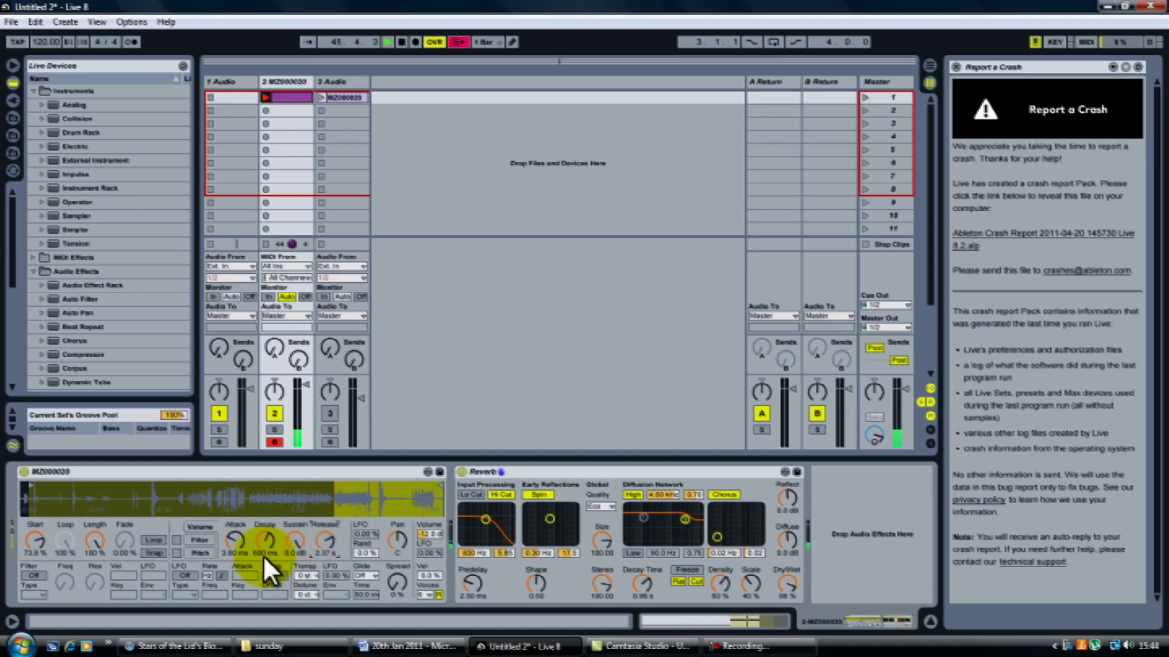
left_click_drag(33, 538, 34, 539)
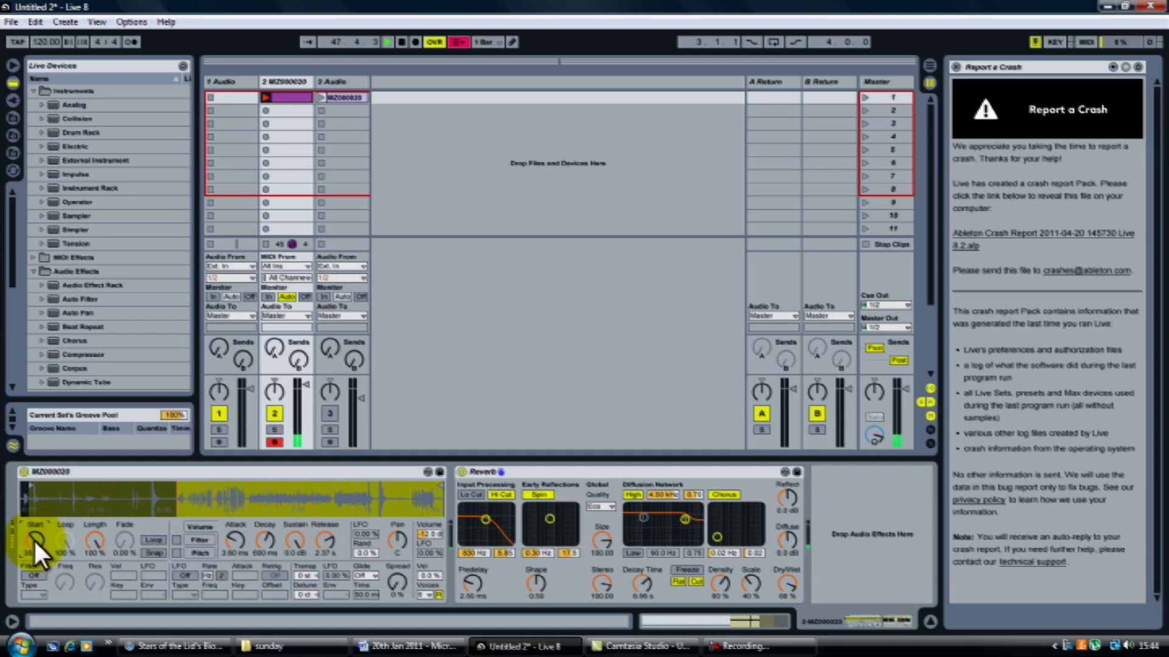
left_click_drag(34, 539, 34, 539)
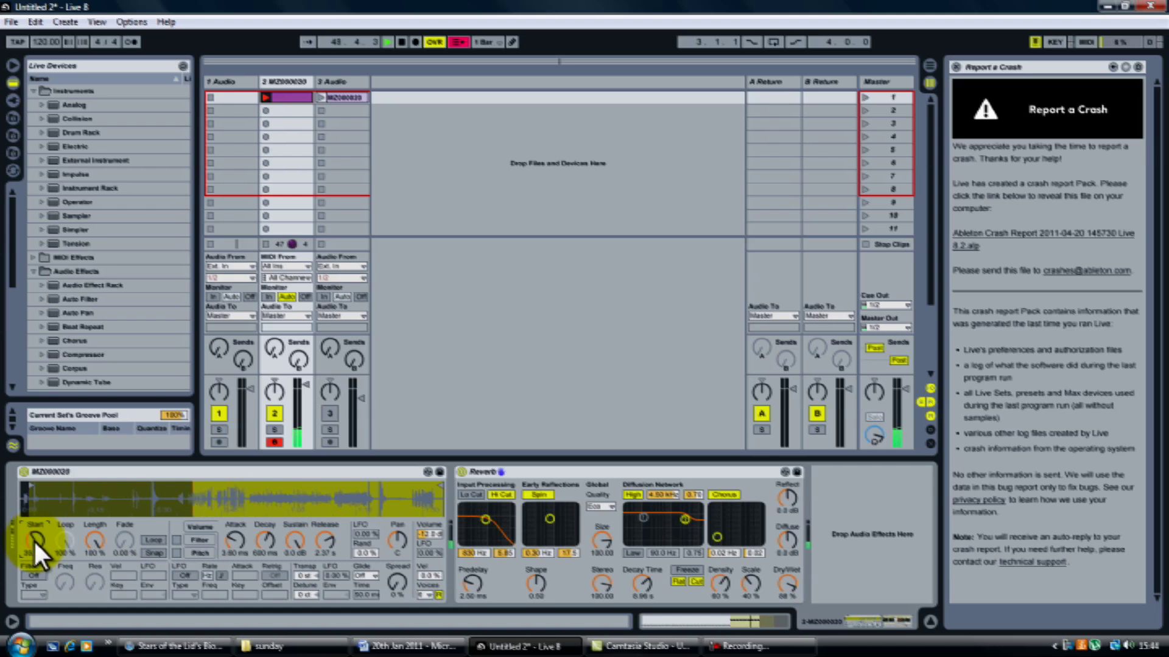
left_click_drag(34, 540, 34, 540)
Map the Simpler Start knob to MIDI CC 6, then exit MIDI Map mode.
right_click(34, 540)
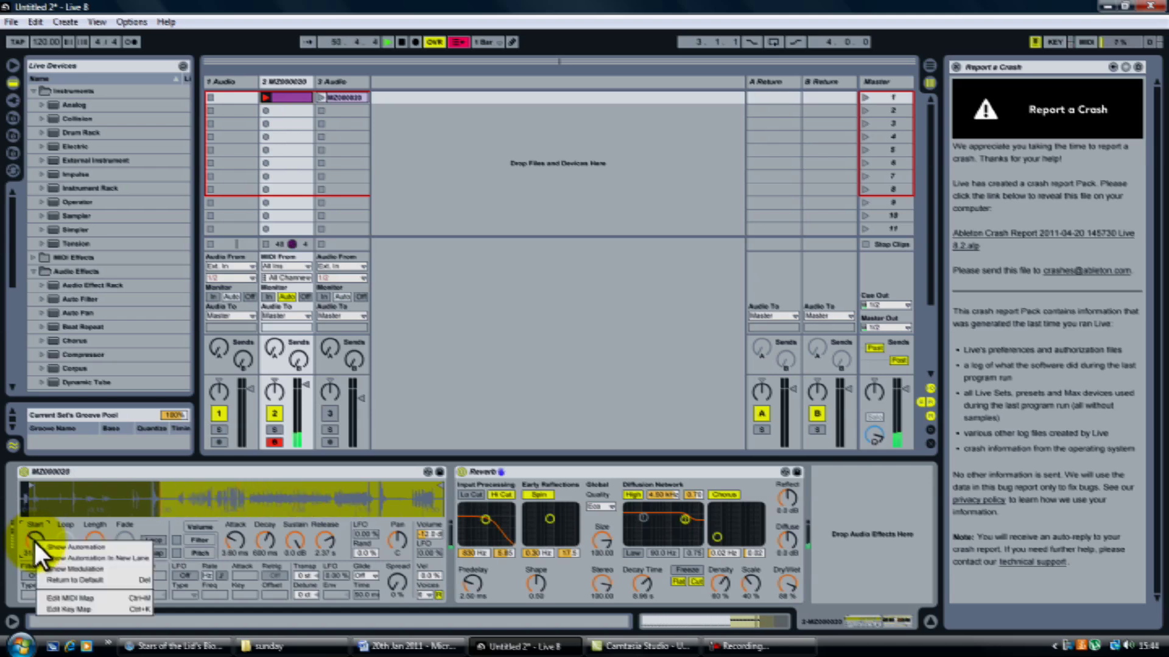
left_click(81, 596)
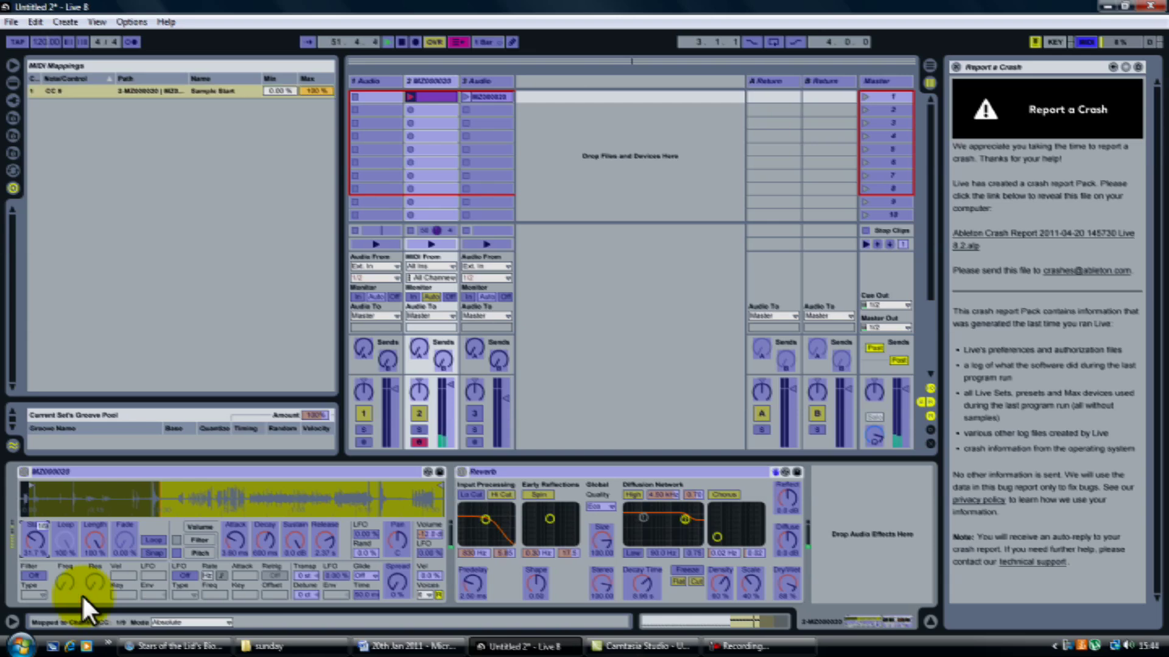
key("ctrl+m")
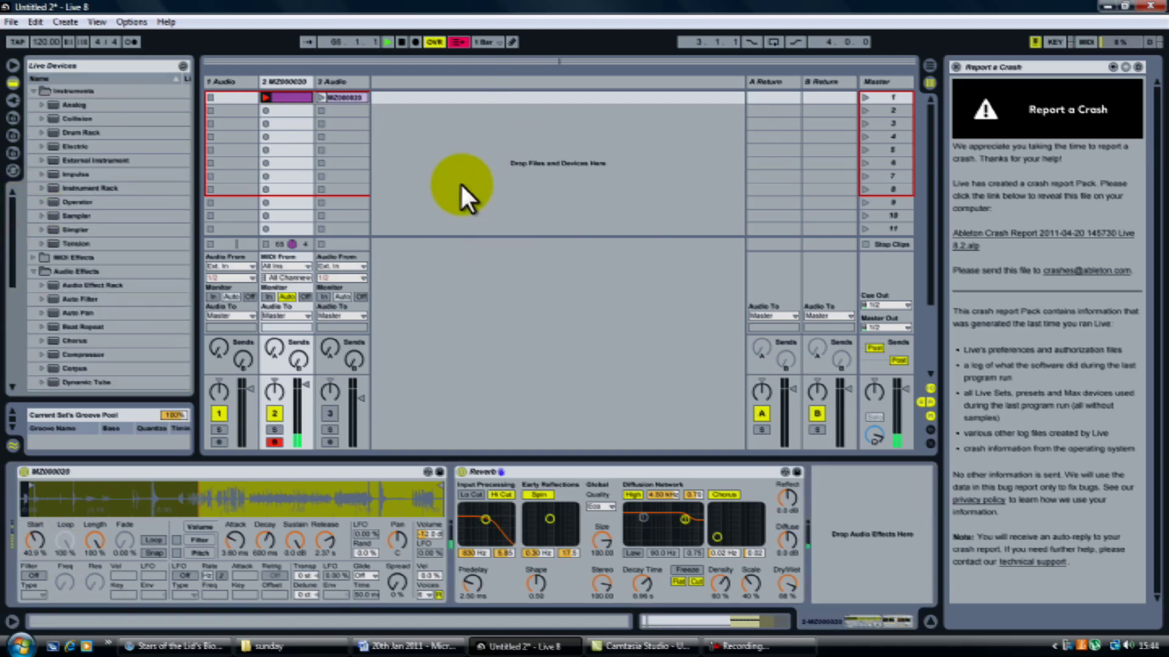
Duplicate the MZ000020 Simpler track.
left_click(353, 81)
right_click(290, 84)
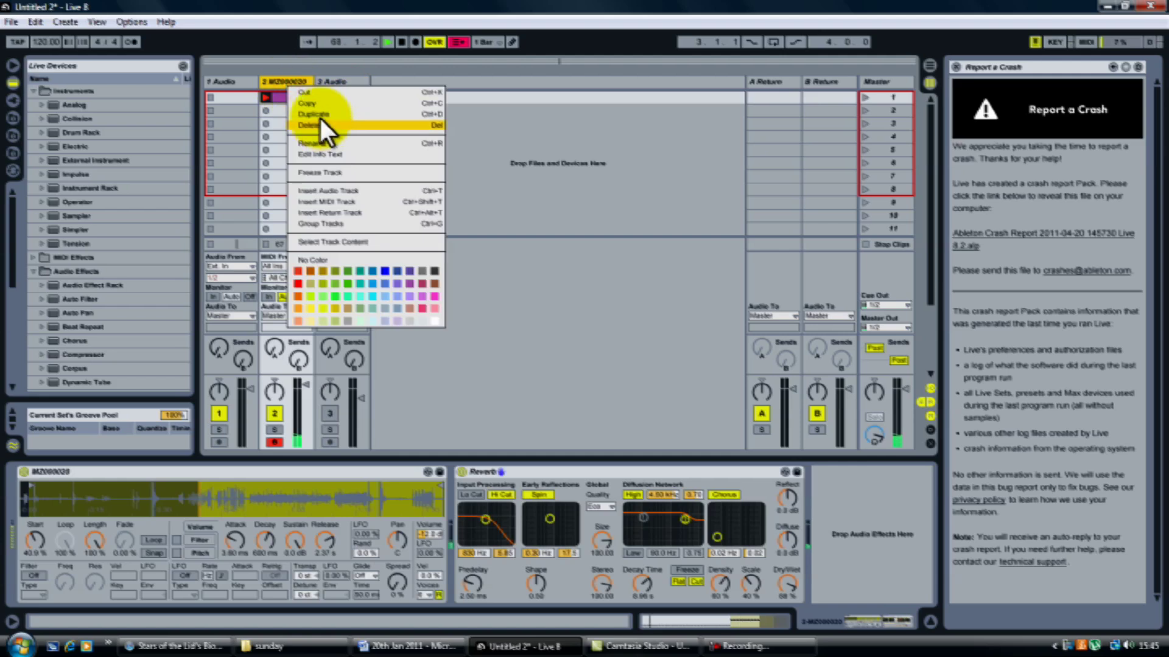
left_click(321, 115)
left_click(347, 96)
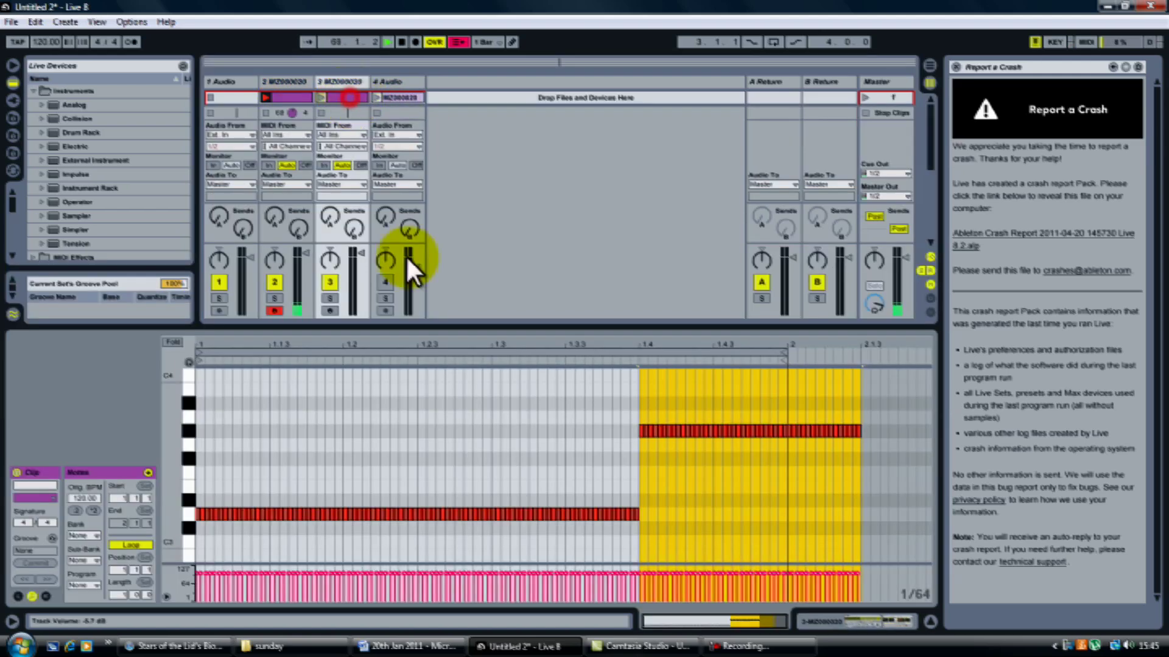
left_click(356, 78)
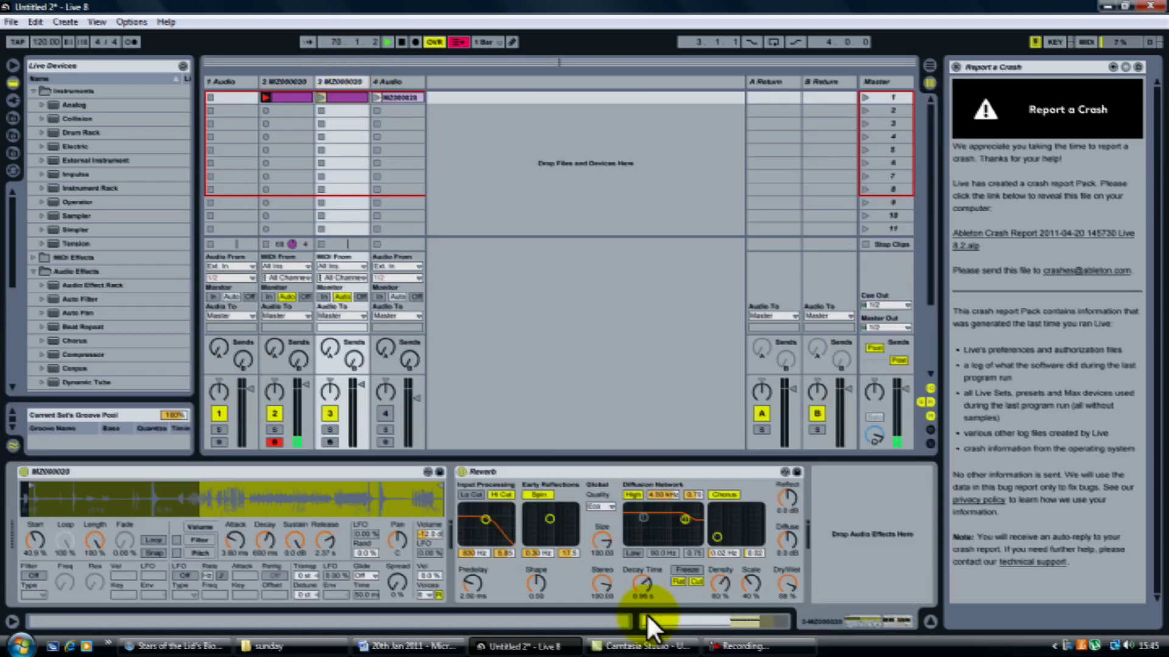
Load the MZ000021 sample from Explorer into the duplicated track's Simpler.
left_click(265, 645)
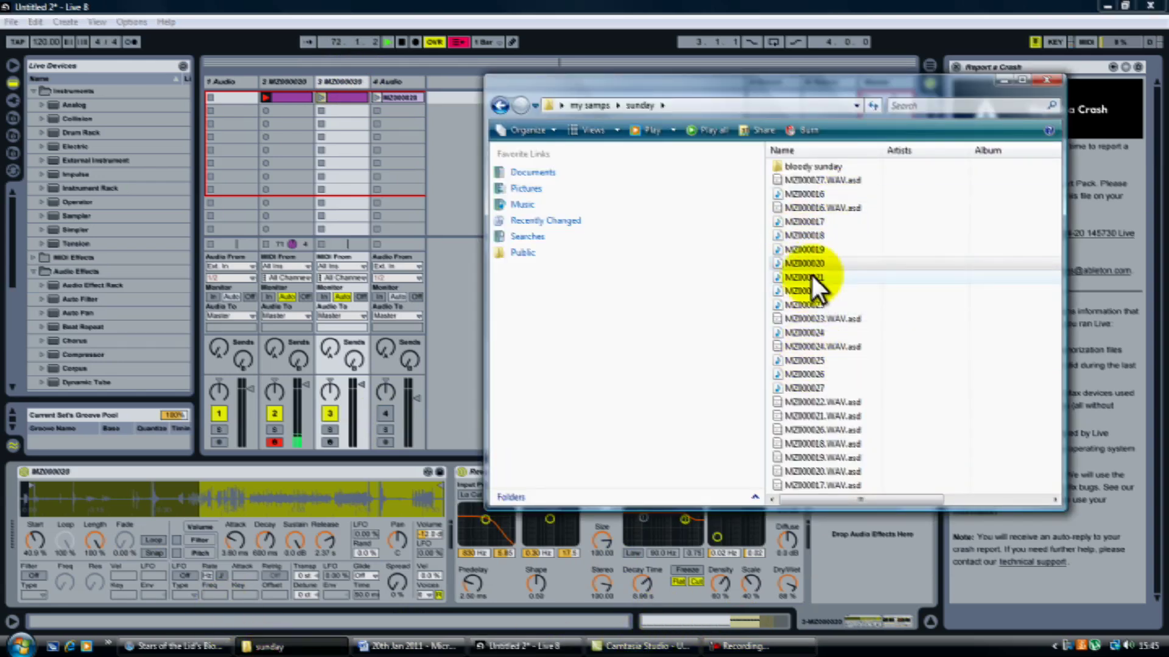
mouse_move(815, 274)
left_mouse_down()
mouse_move(279, 443)
mouse_move(283, 488)
left_mouse_up()
left_click(335, 97)
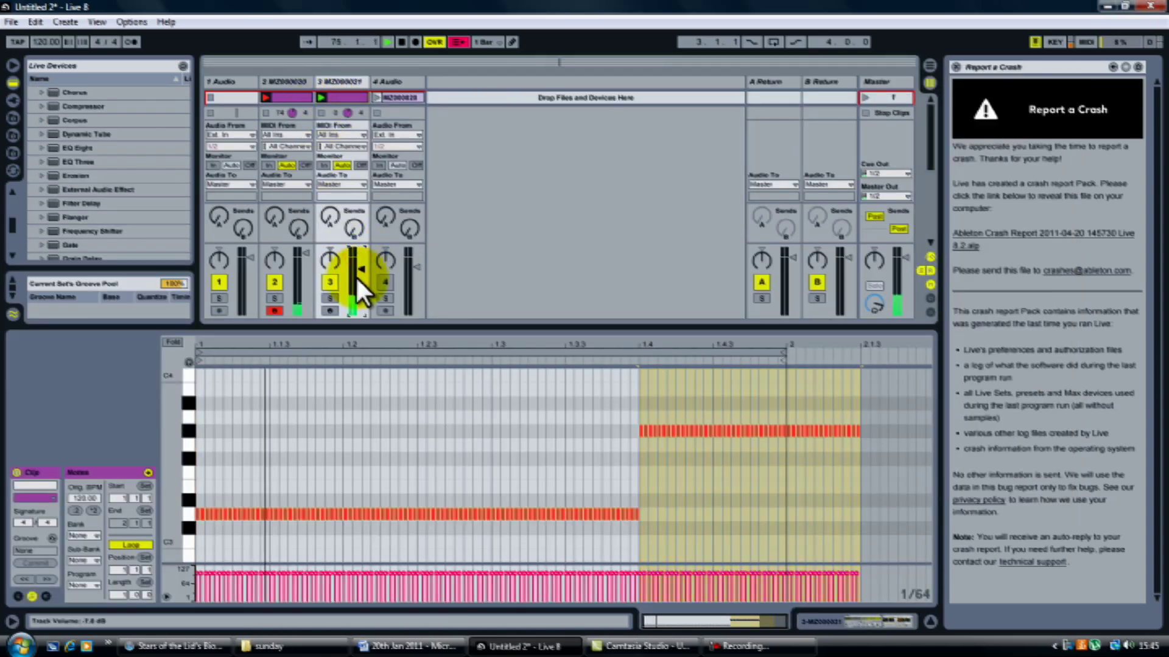
Show the MZ000021 track's Simpler and lower its sample Start to 6.52%.
left_click(340, 79)
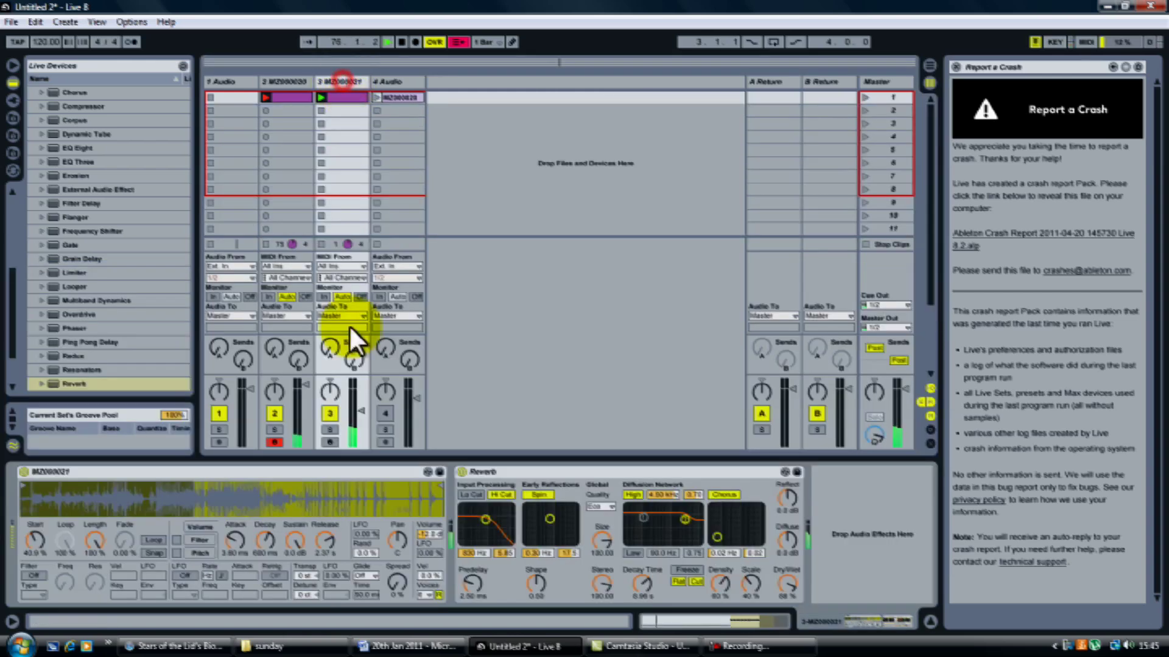
left_click_drag(30, 538, 30, 534)
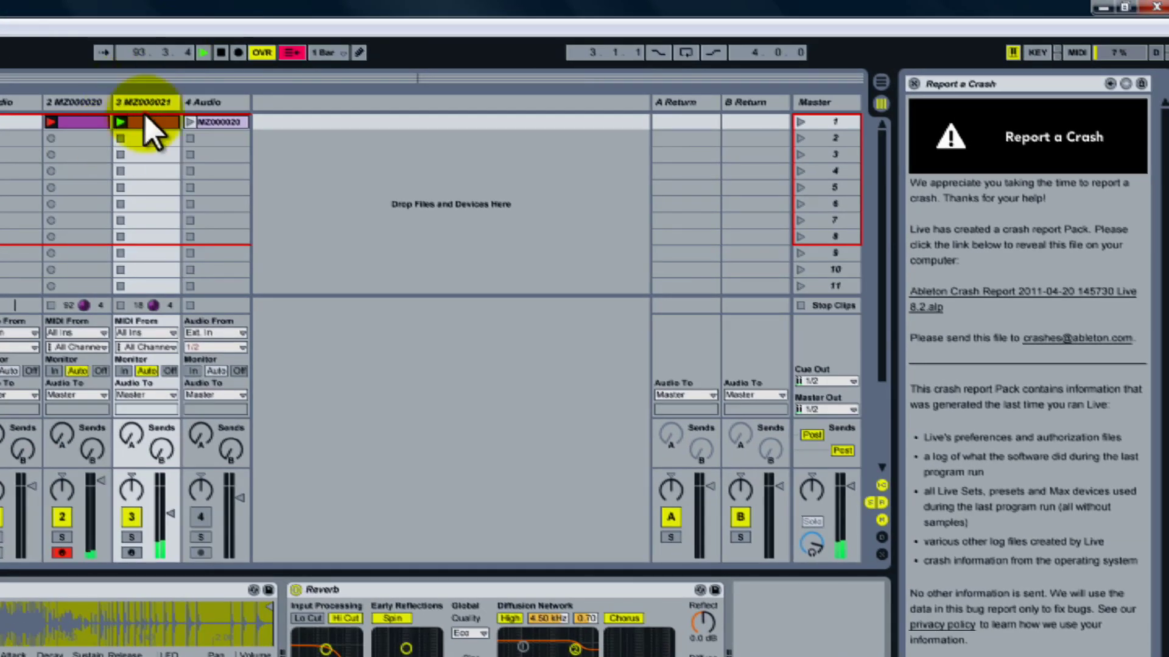
left_click(146, 128)
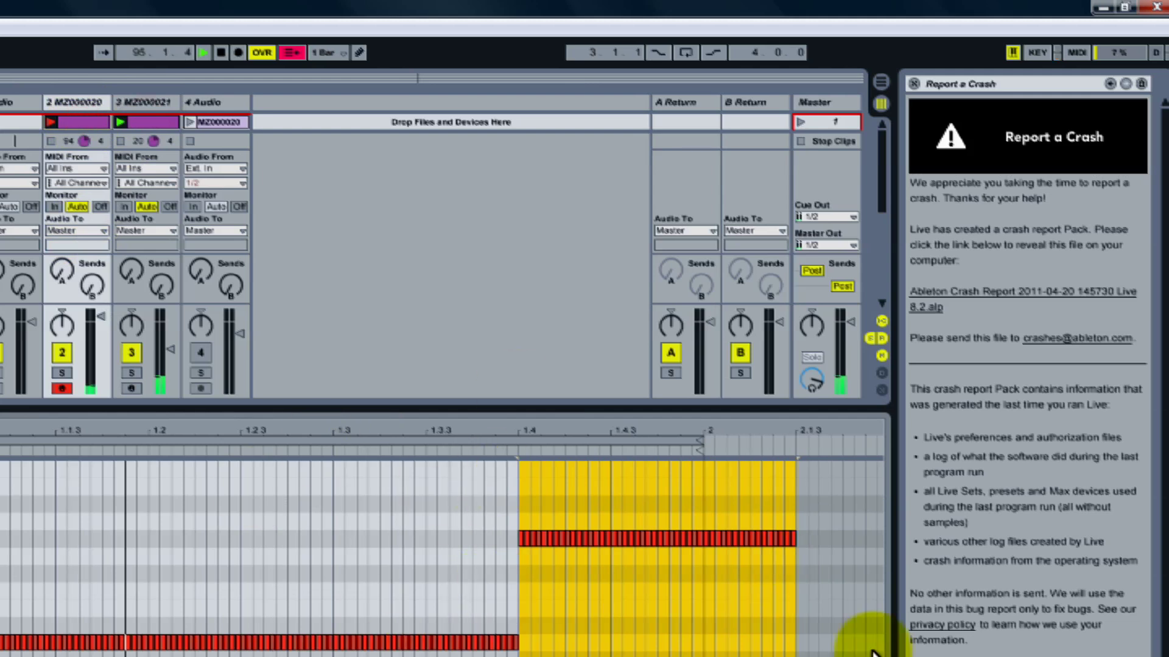
left_click(83, 103)
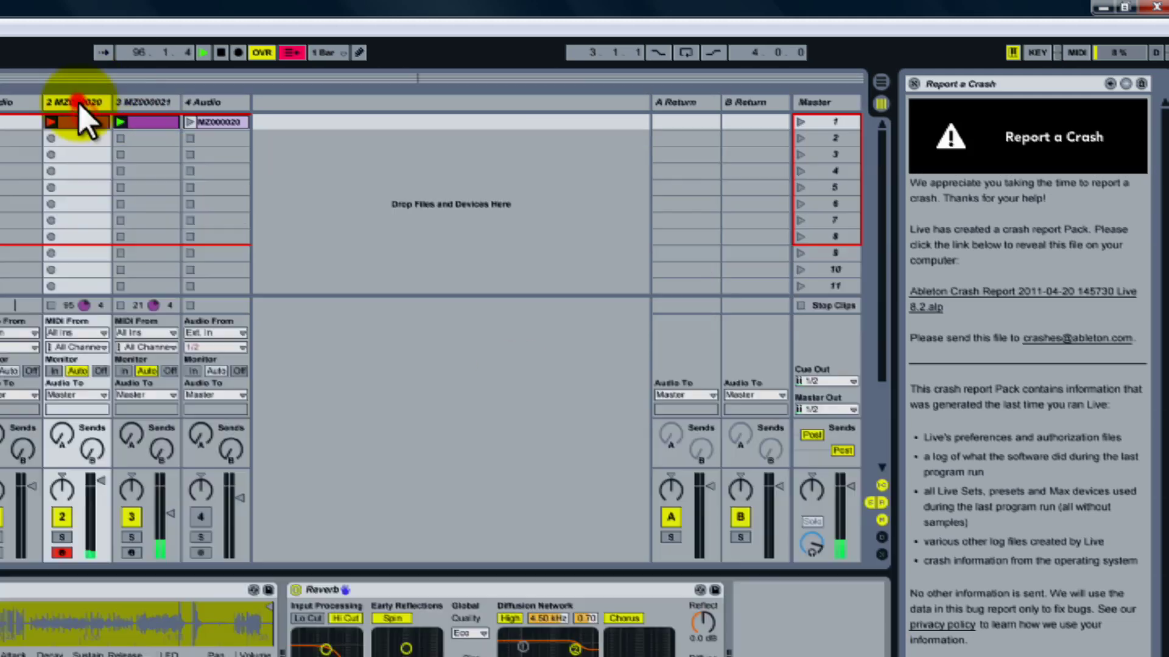
left_click(131, 101)
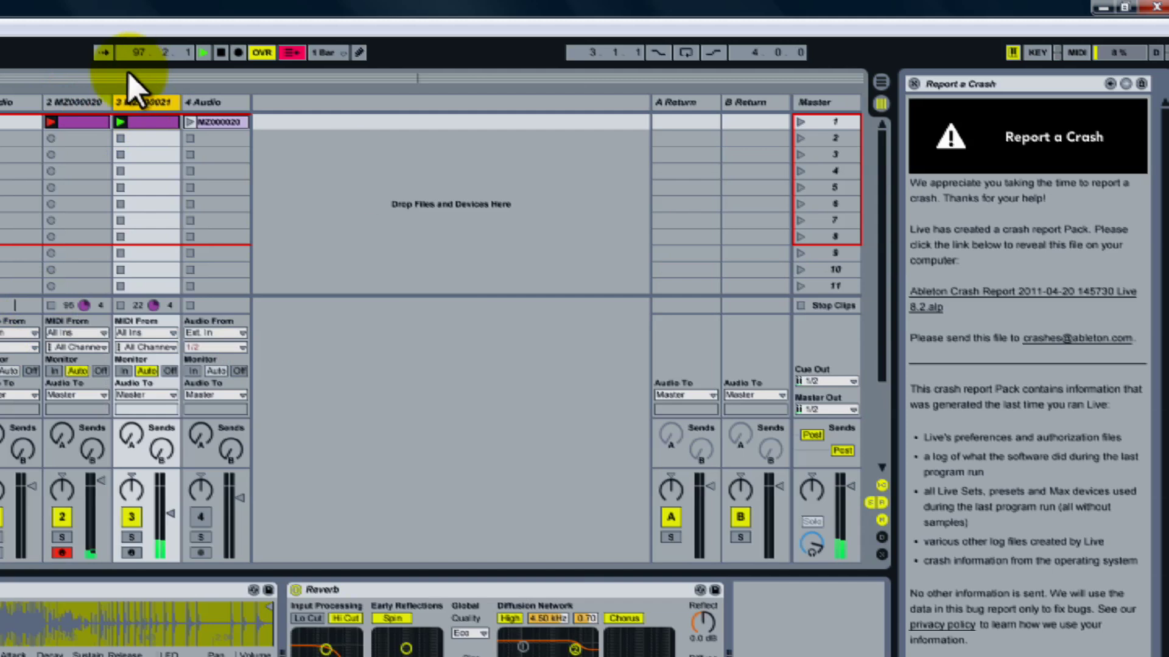